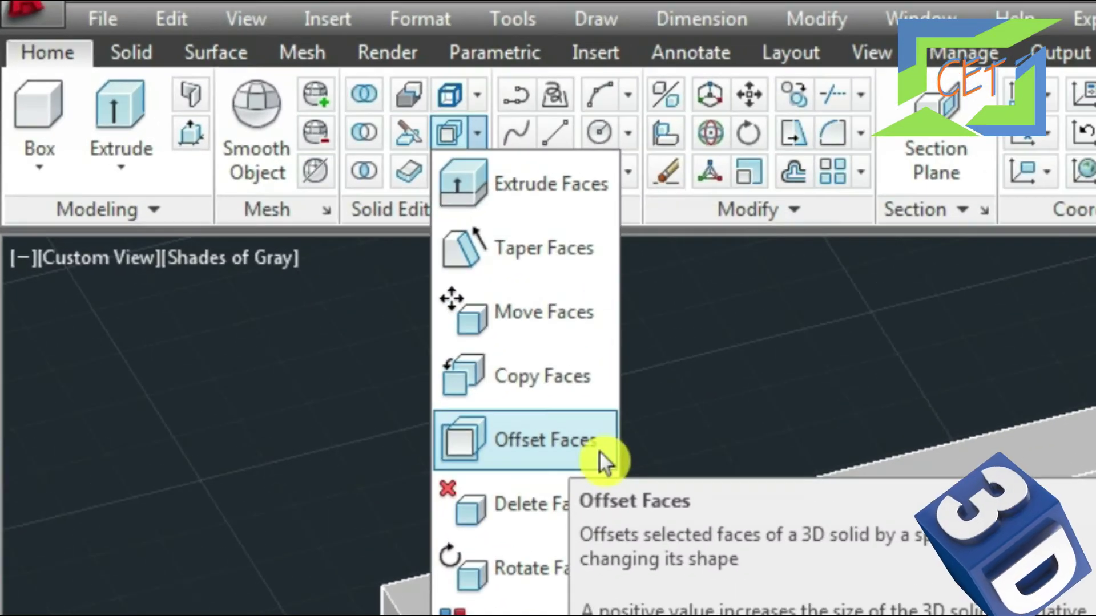
# - Start Offset Faces, zoom in, and select the round hole's cylindrical inner wall
pyautogui.click(300, 246)
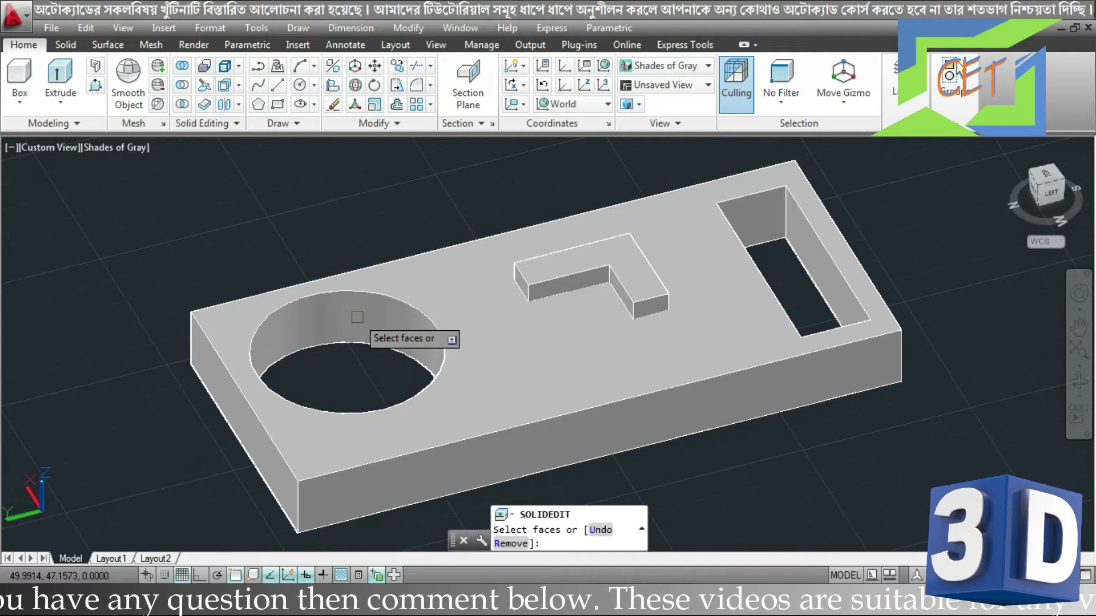
pyautogui.scroll(1, 358, 317)
pyautogui.scroll(2, 358, 319)
pyautogui.scroll(1, 360, 321)
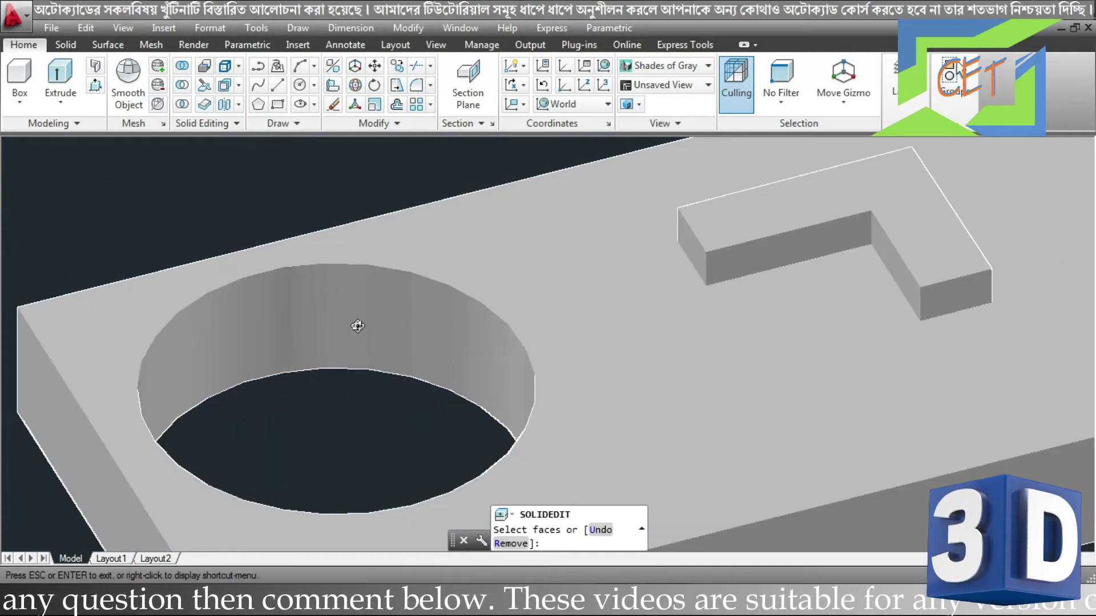
pyautogui.scroll(2, 340, 318)
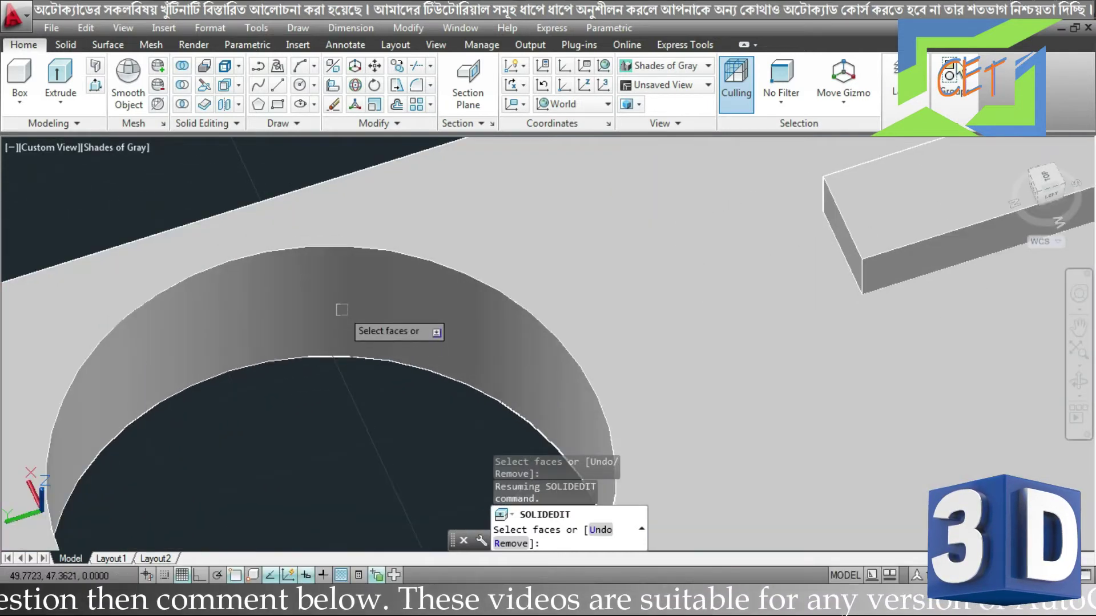
pyautogui.click(341, 308)
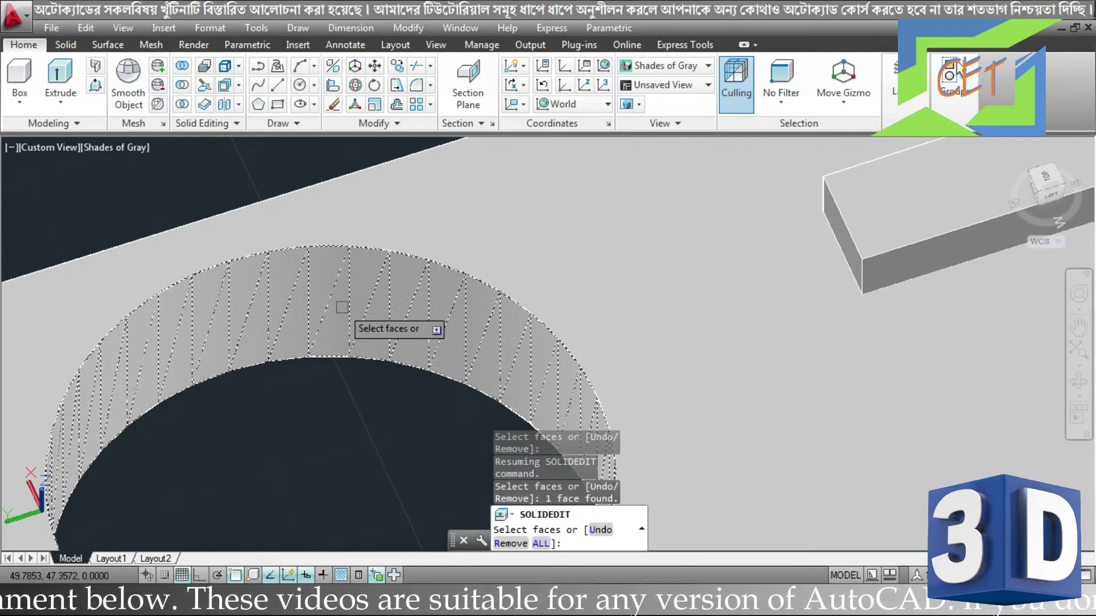
pyautogui.press('Return')
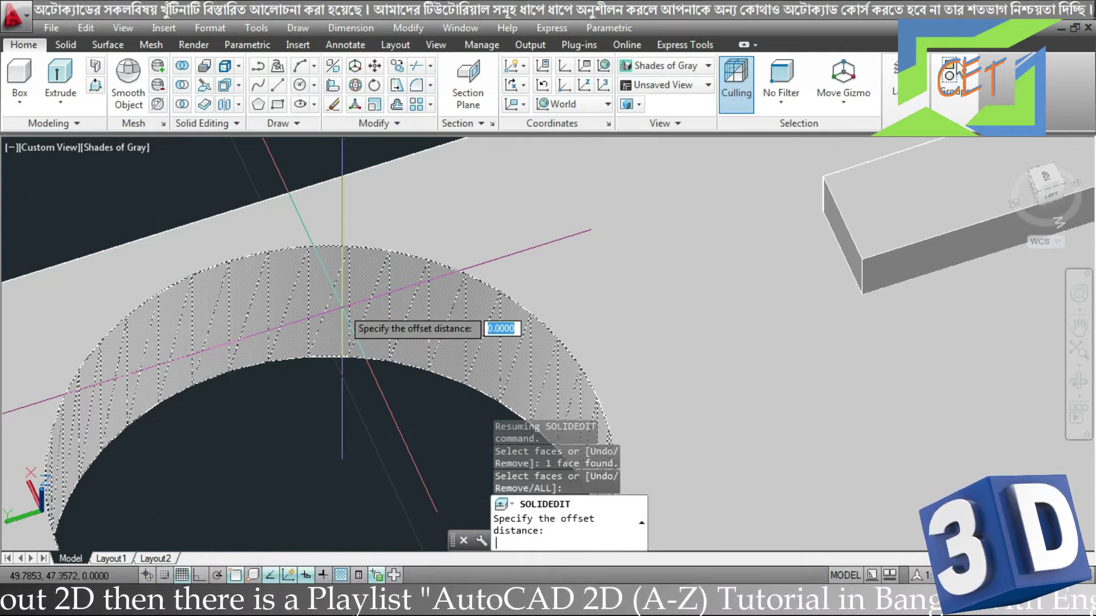
# - Offset the hole's inner wall by a distance of .5, then exit SOLIDEDIT
pyautogui.scroll(-2, 427, 308)
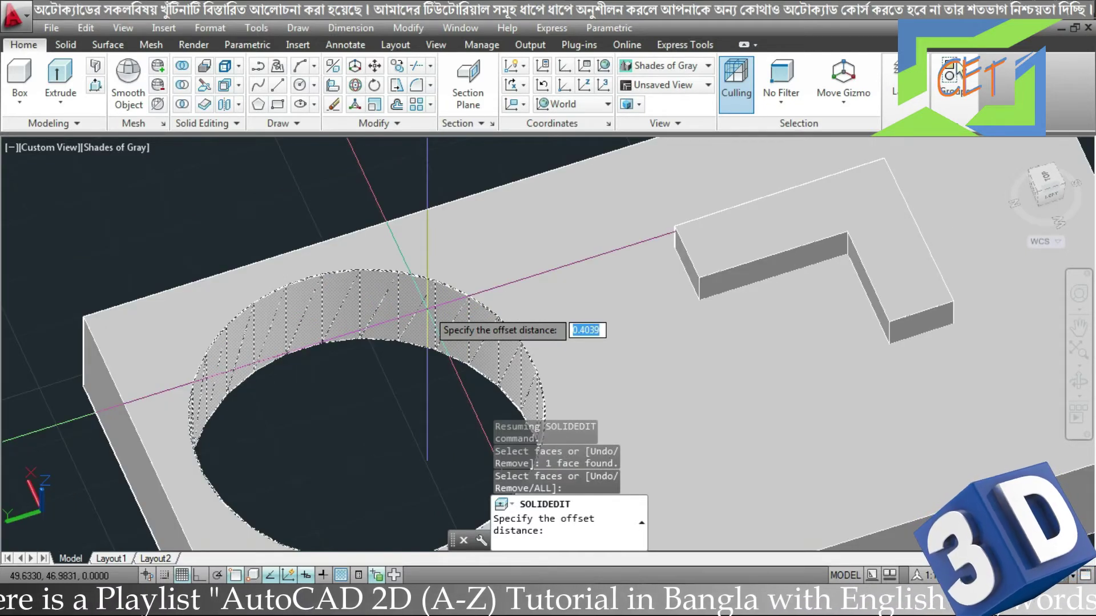
pyautogui.write('.5')
pyautogui.press('Return')
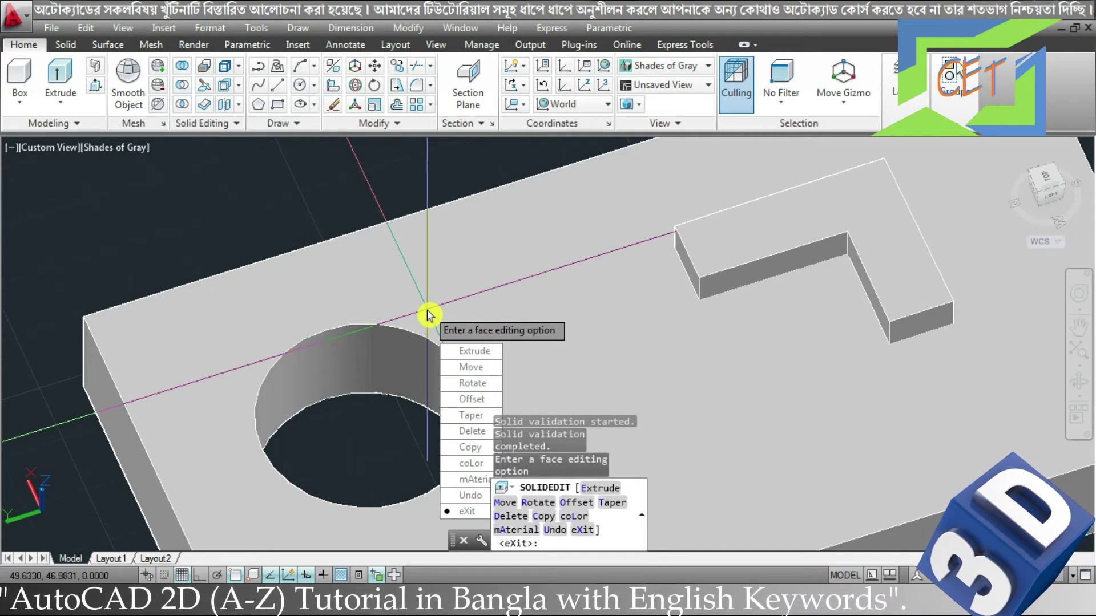
pyautogui.press('Escape')
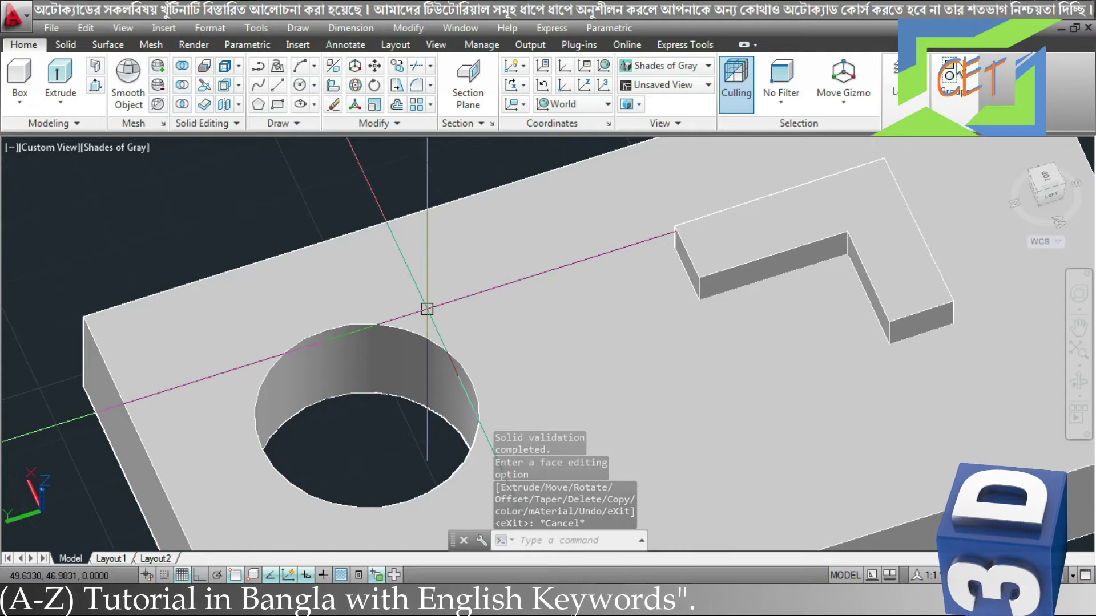
# - Offset the round hole's inner wall by -0.5 with Offset Faces, then exit
pyautogui.click(239, 85)
pyautogui.click(280, 239)
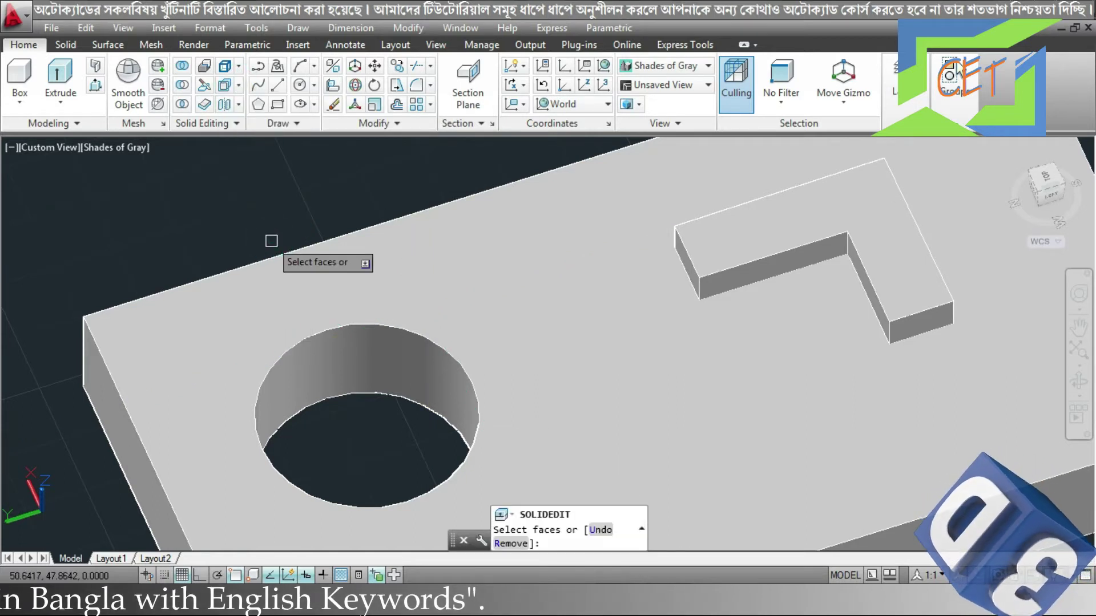
pyautogui.click(409, 358)
pyautogui.press('Return')
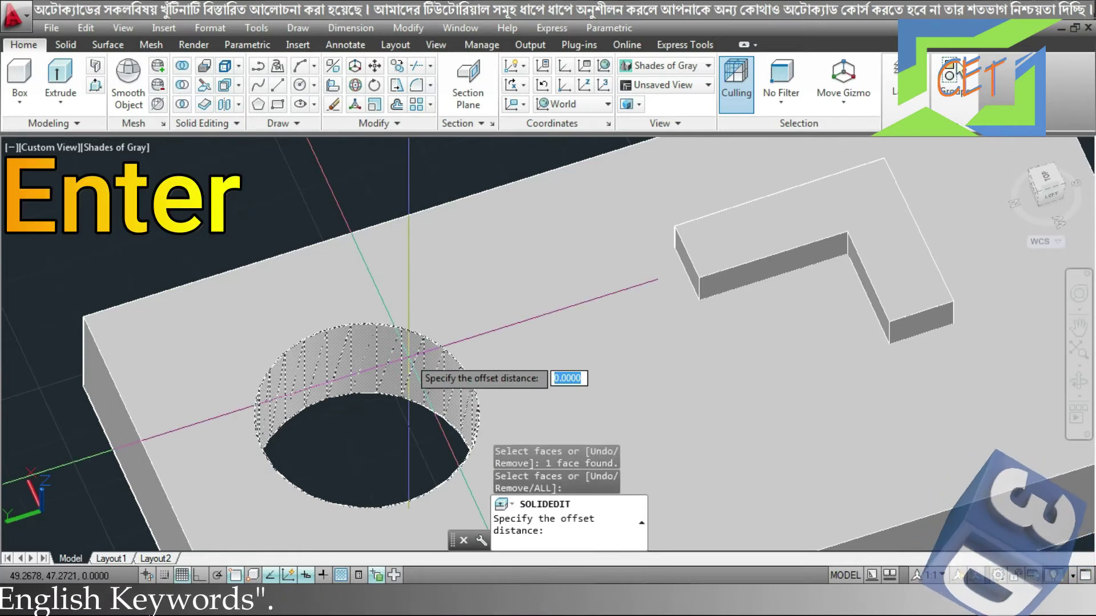
pyautogui.write('-.5')
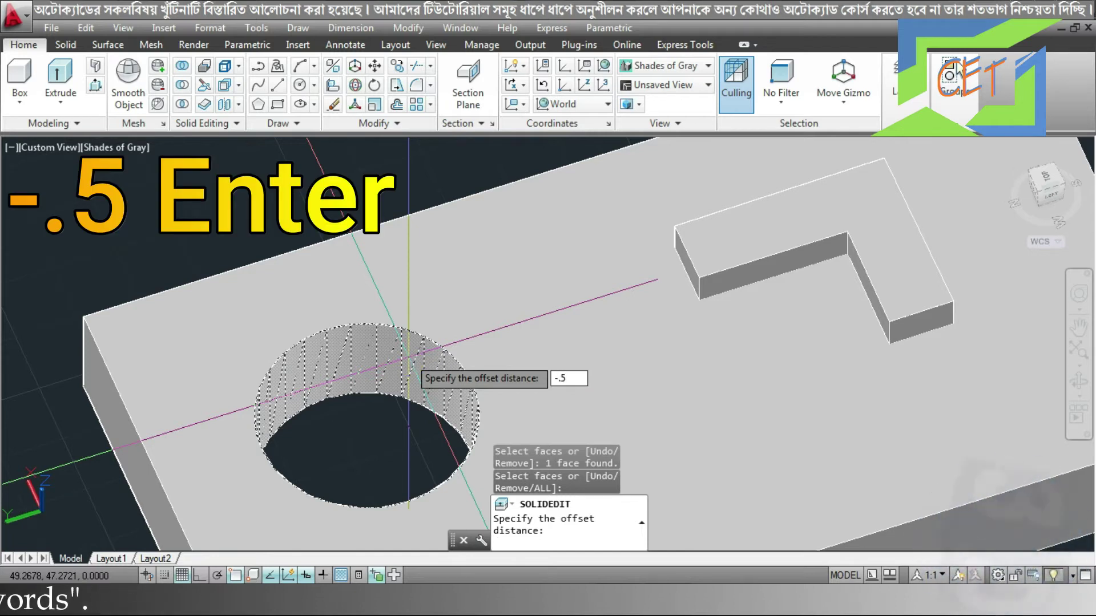
pyautogui.press('Return')
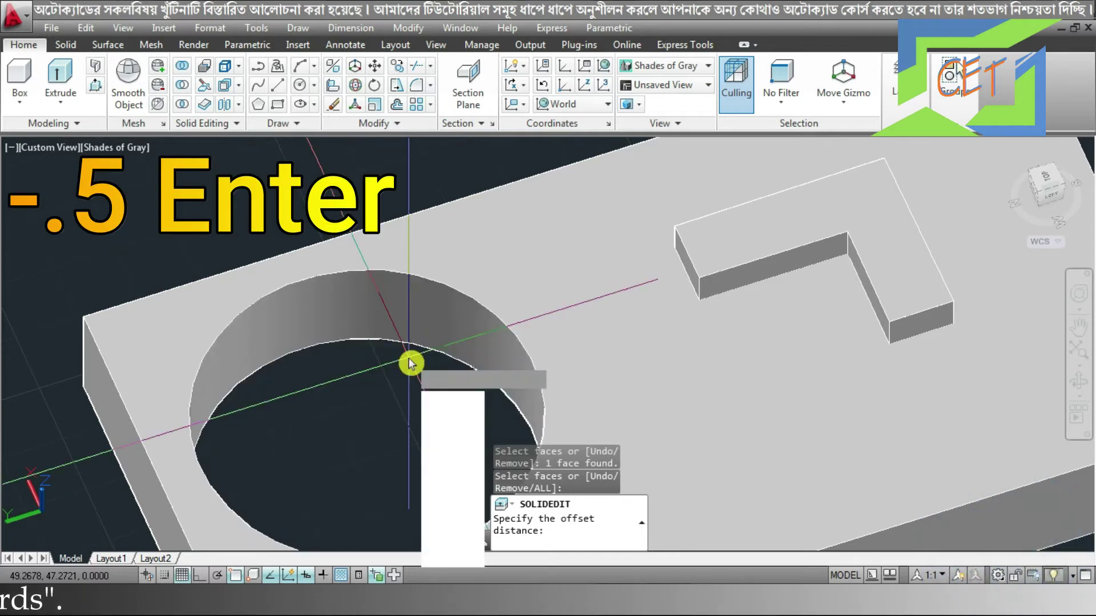
pyautogui.press('Escape')
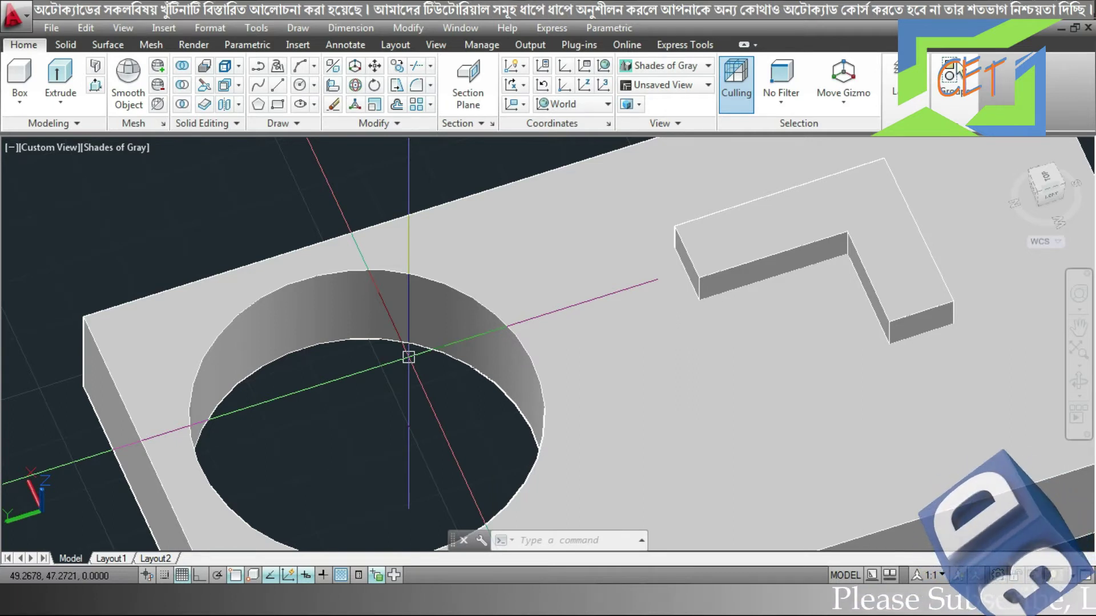
# - Return to the whole-plate view, then pan and orbit to inspect its front edge
pyautogui.hotkey('ctrl', 'z')
pyautogui.moveTo(682, 421); pyautogui.dragTo(672, 403, button='middle')
pyautogui.scroll(2, 672, 403)
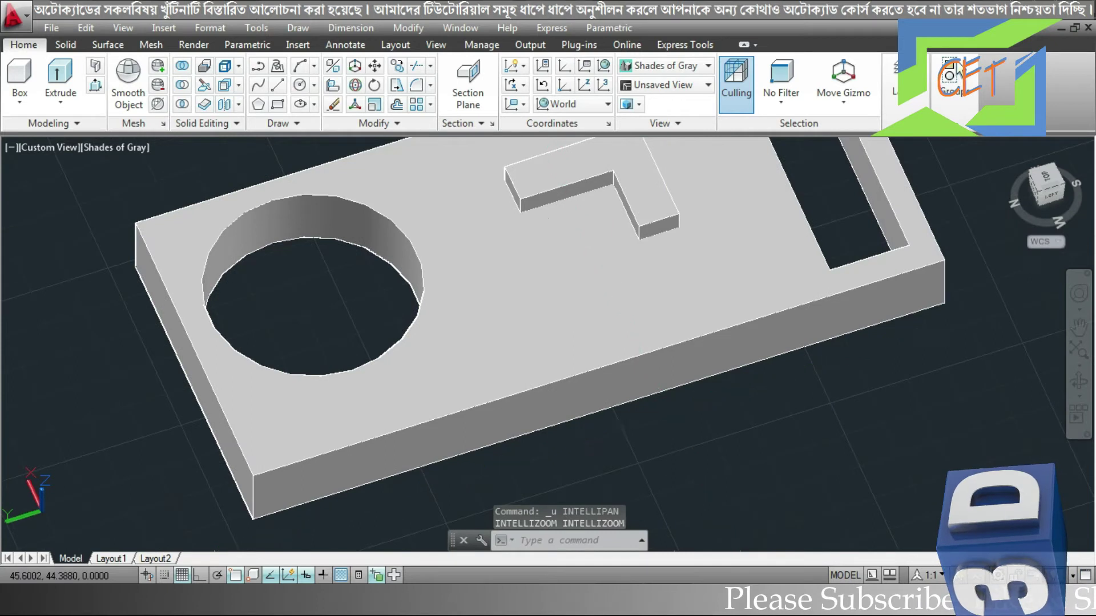
pyautogui.scroll(2, 667, 420)
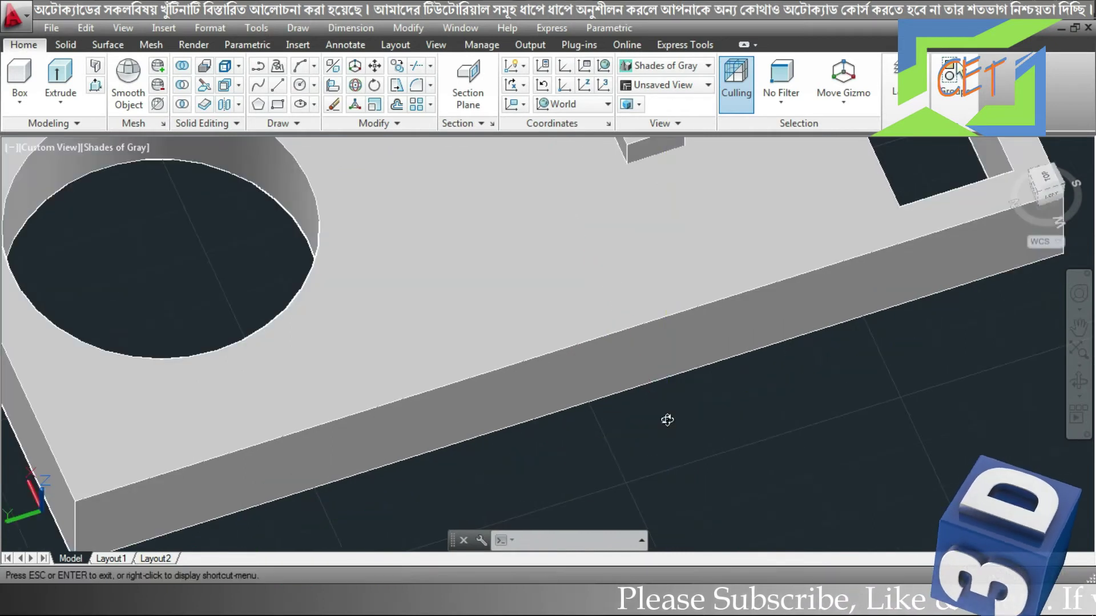
pyautogui.keyDown('shift'); pyautogui.moveTo(668, 420); pyautogui.dragTo(685, 393, button='middle'); pyautogui.keyUp('shift')
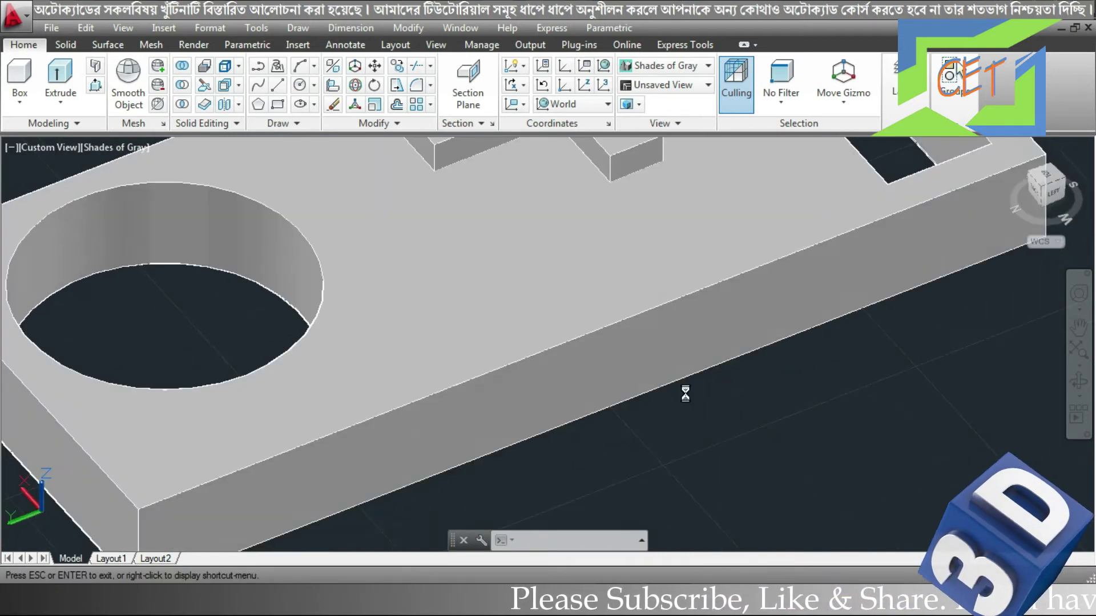
pyautogui.scroll(-5, 684, 394)
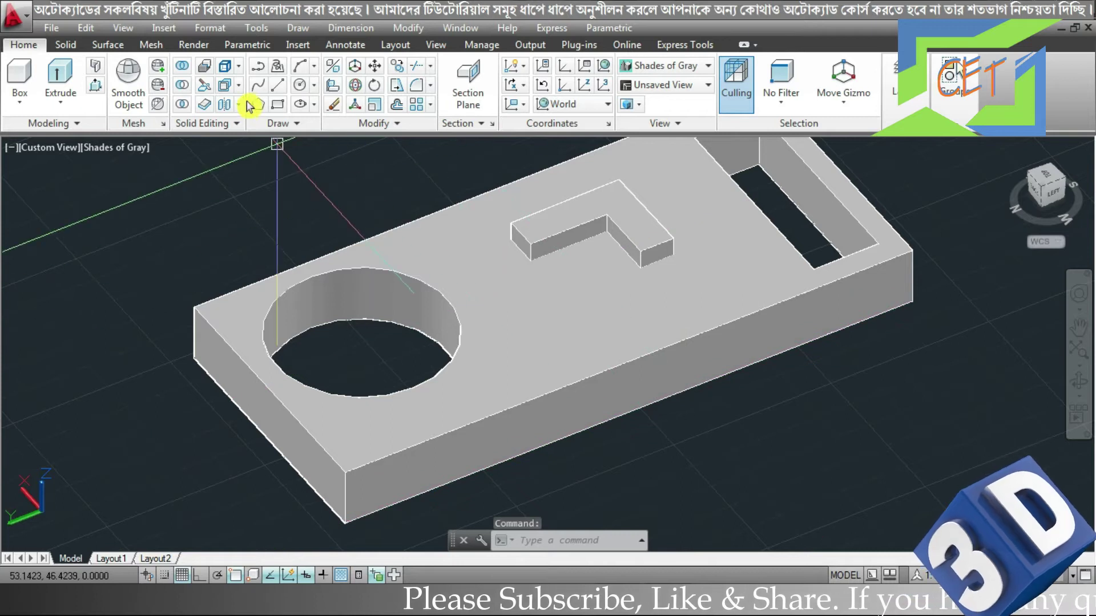
# - Offset the plate's long front side face outward by a two-point picked distance
pyautogui.click(238, 84)
pyautogui.click(263, 229)
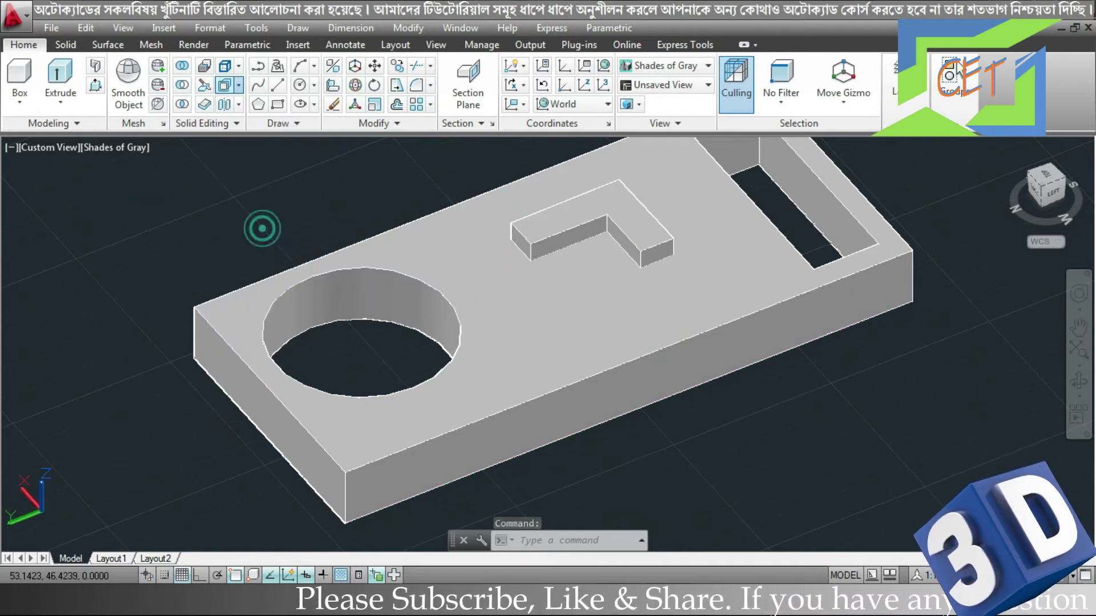
pyautogui.click(586, 404)
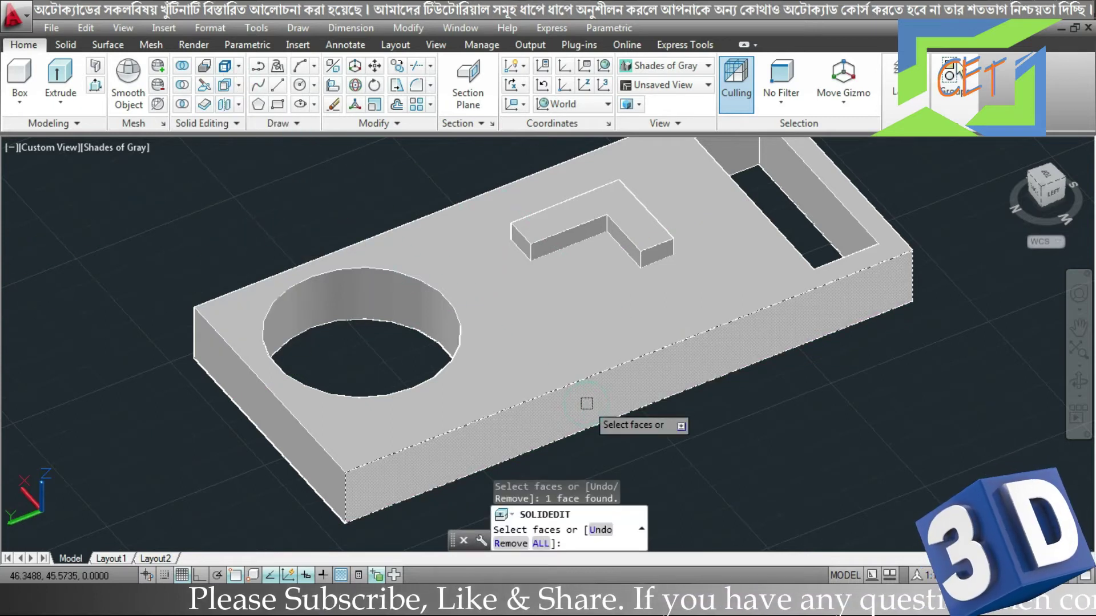
pyautogui.press('Return')
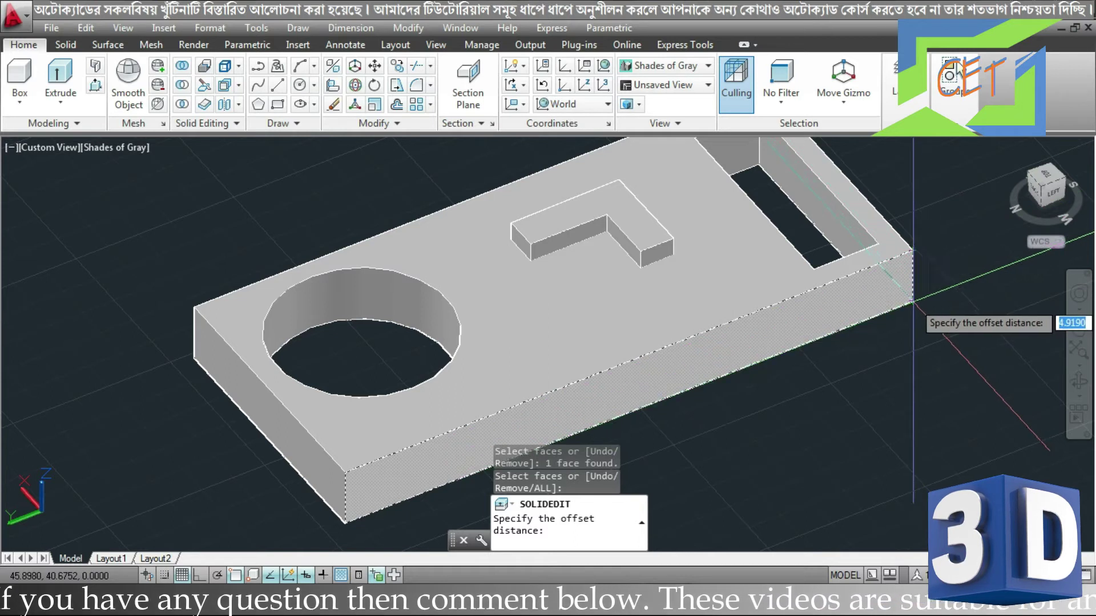
pyautogui.click(912, 301)
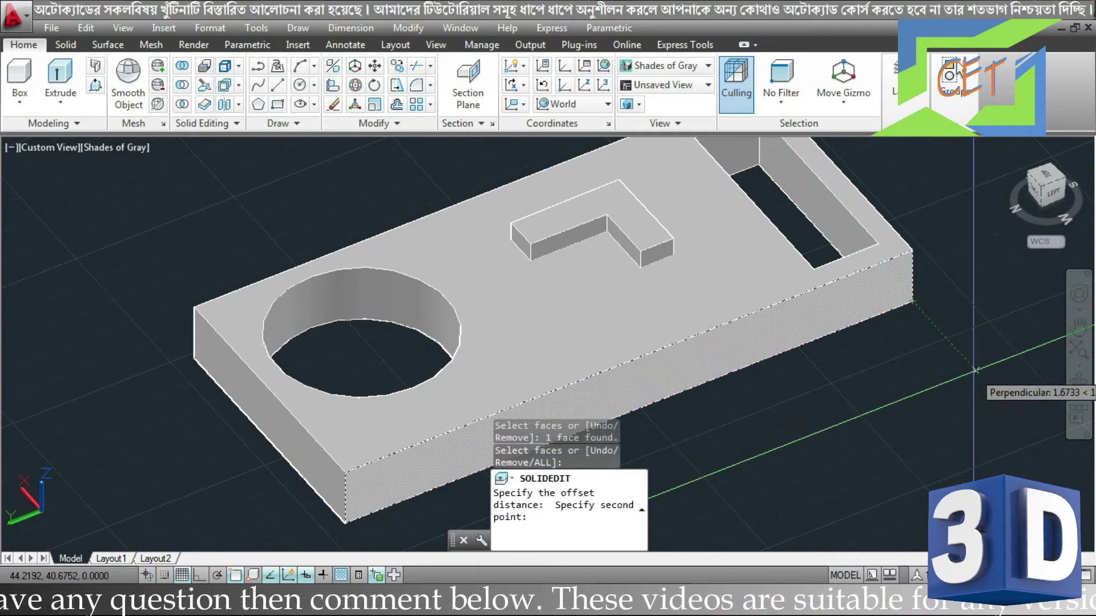
pyautogui.click(974, 371)
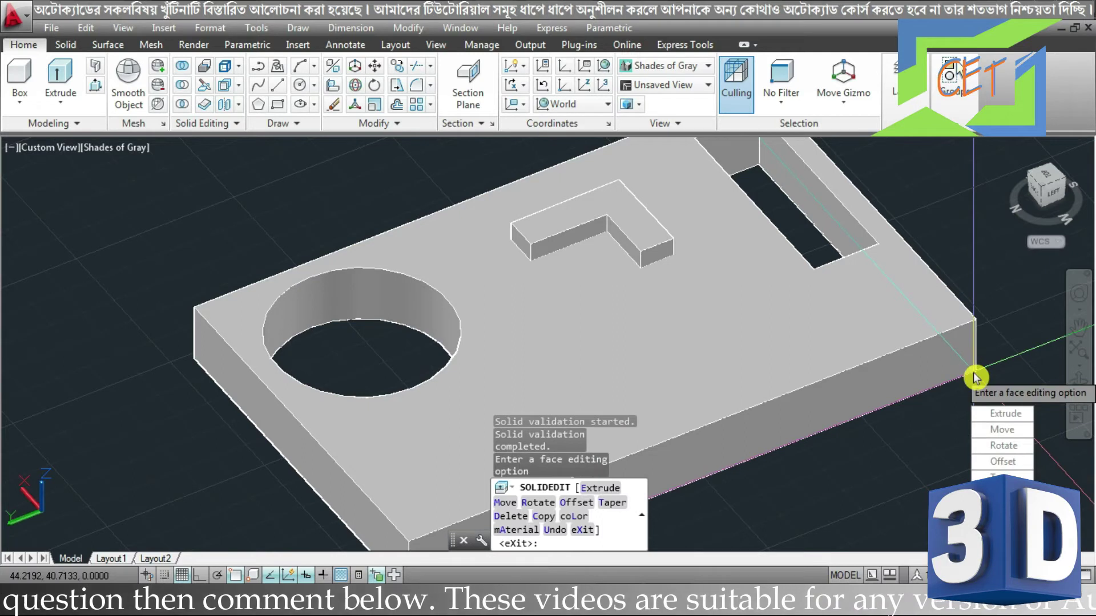
pyautogui.press('Escape')
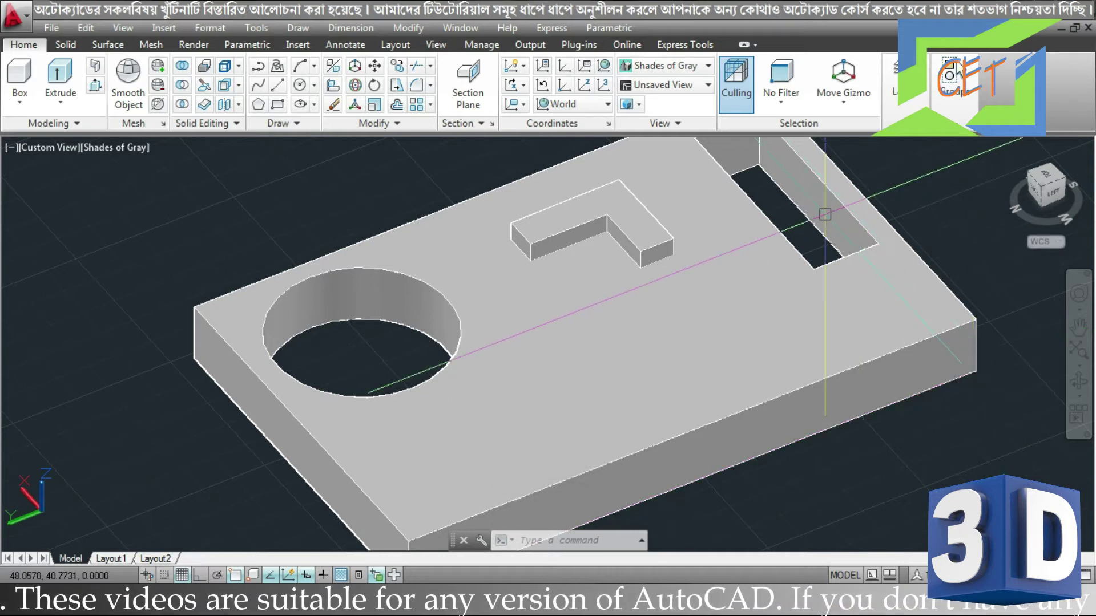
# - Offset the rectangular slot's inner side face by a two-point distance to fill the slot
pyautogui.moveTo(815, 279); pyautogui.dragTo(814, 348, button='middle')
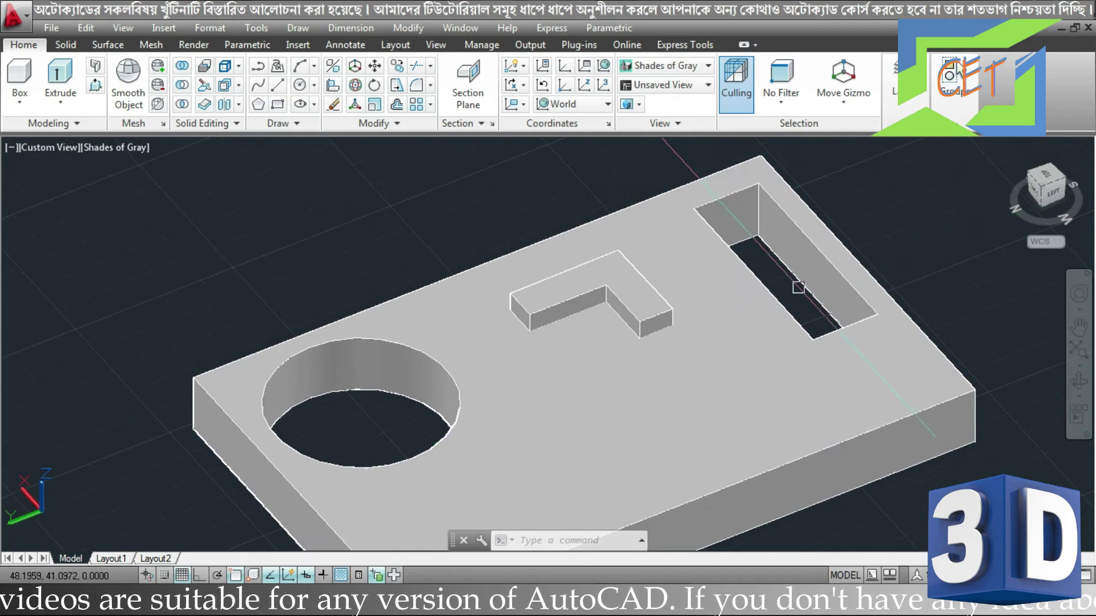
pyautogui.click(239, 85)
pyautogui.click(257, 239)
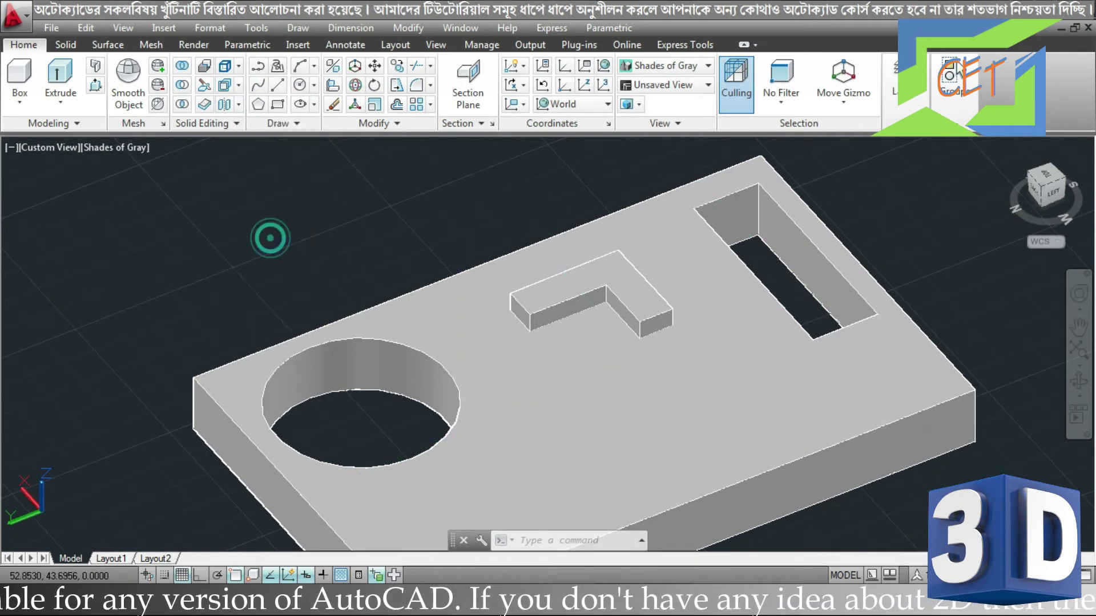
pyautogui.keyDown('shift'); pyautogui.moveTo(879, 334); pyautogui.dragTo(816, 336, button='middle'); pyautogui.keyUp('shift')
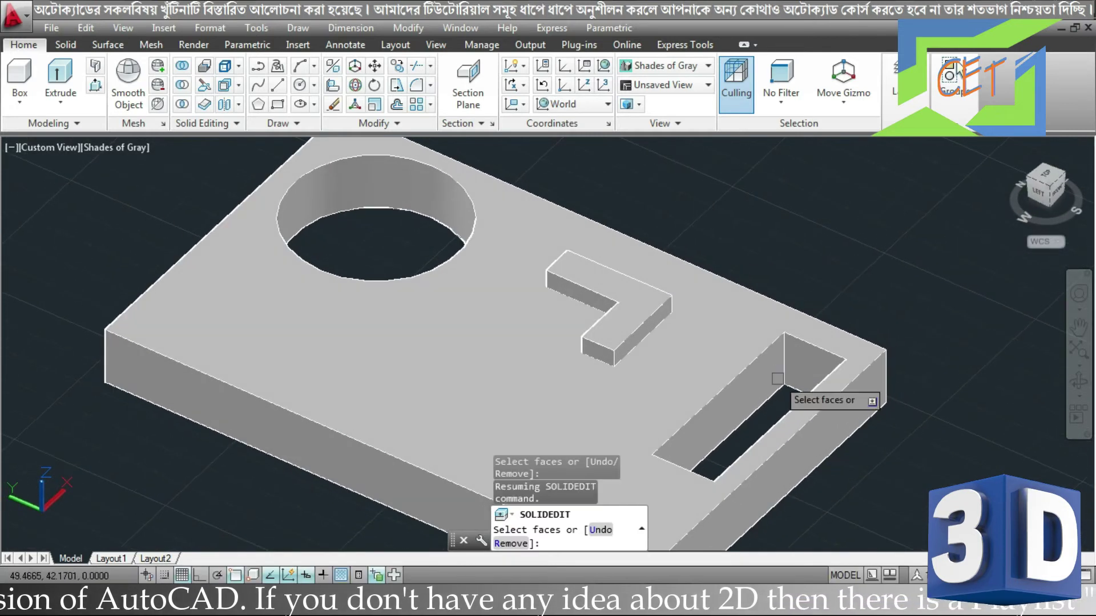
pyautogui.click(738, 399)
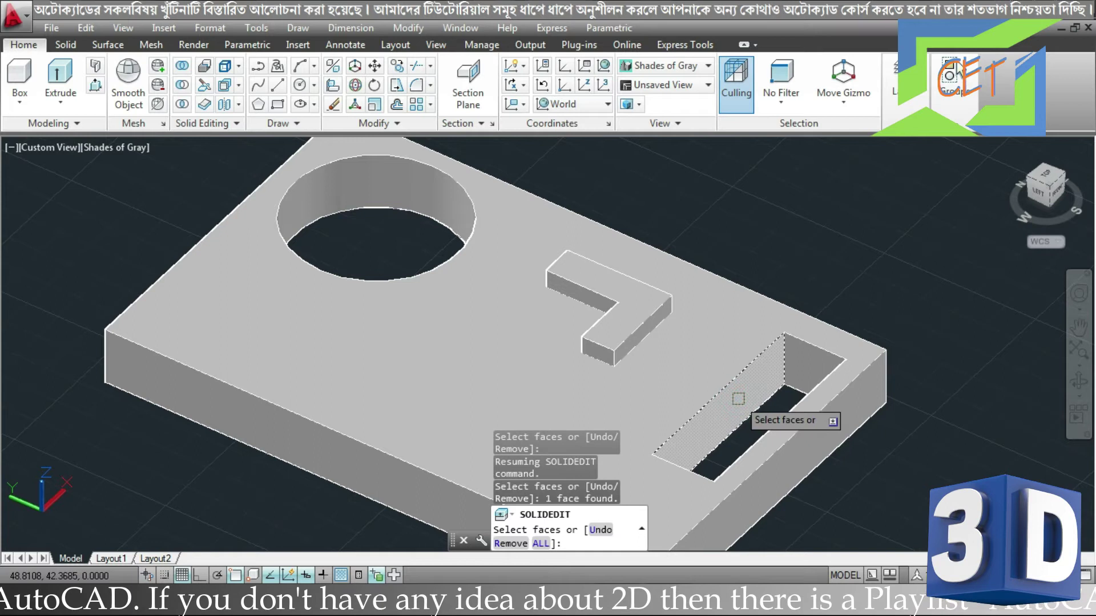
pyautogui.press('Return')
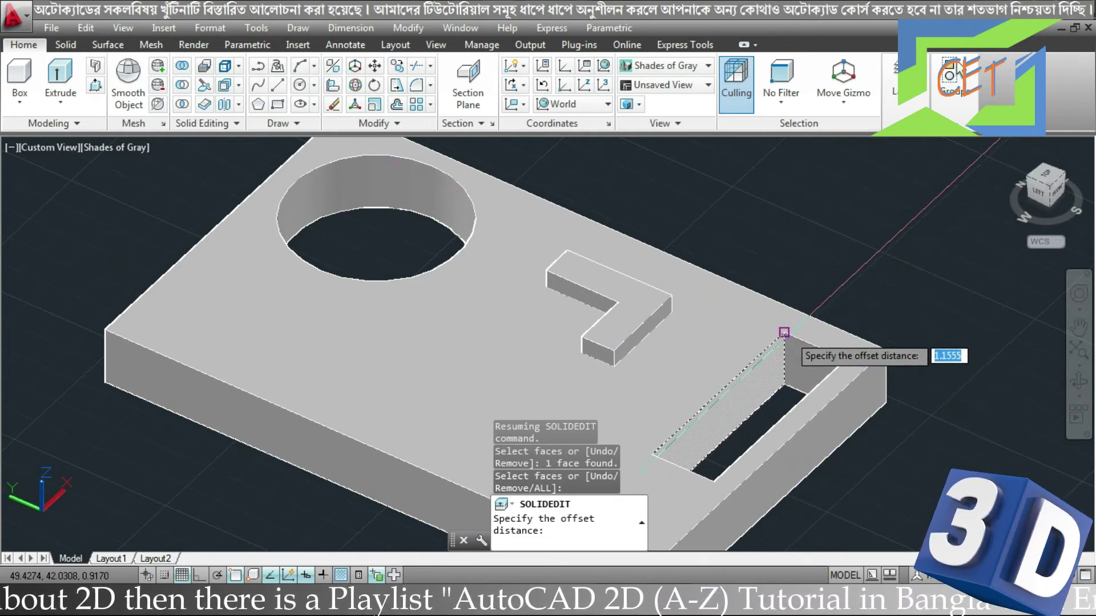
pyautogui.click(784, 332)
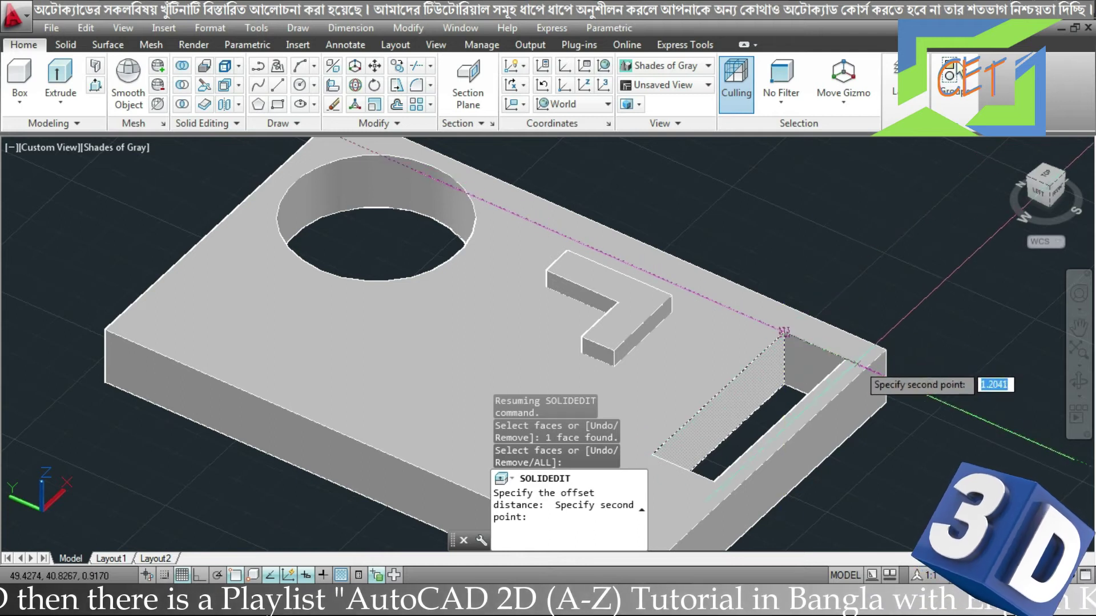
pyautogui.click(845, 363)
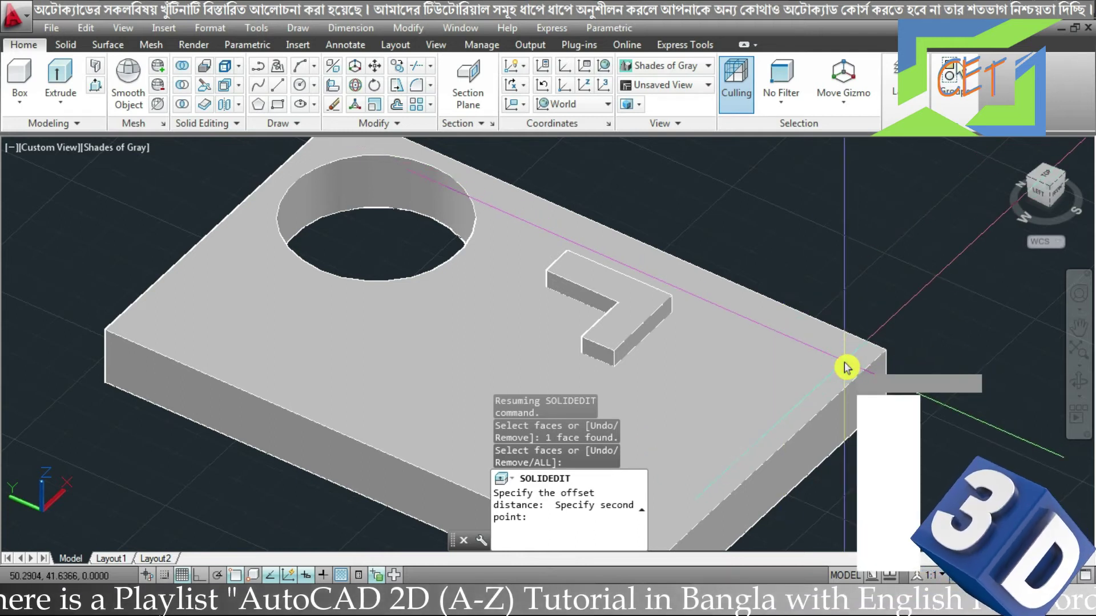
pyautogui.press('Escape')
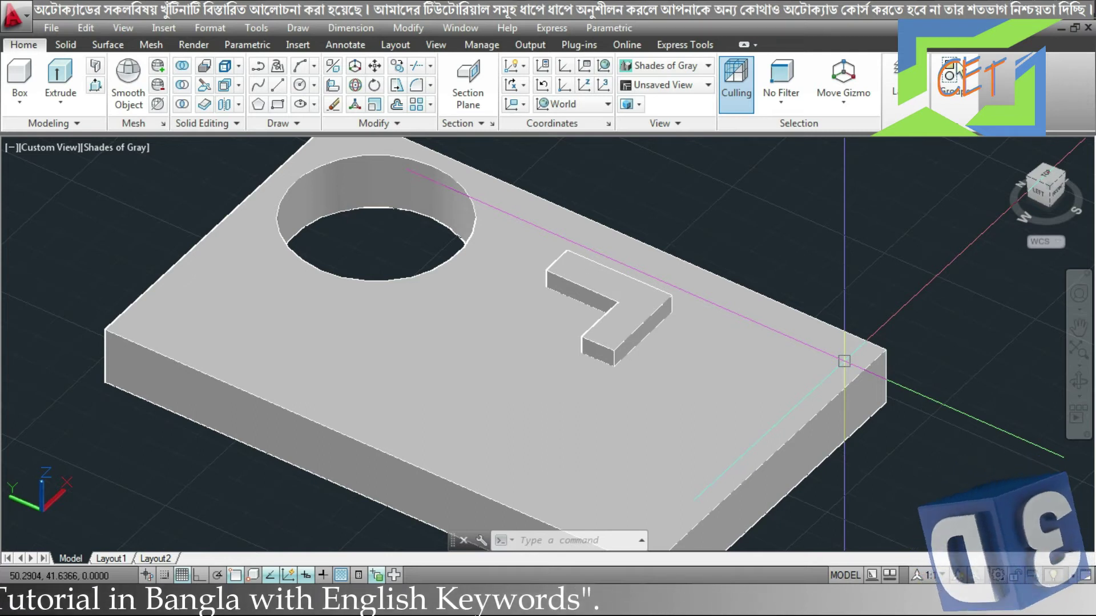
# - Start Offset Faces and select the L-boss's front, side and far side faces
pyautogui.click(238, 85)
pyautogui.click(269, 241)
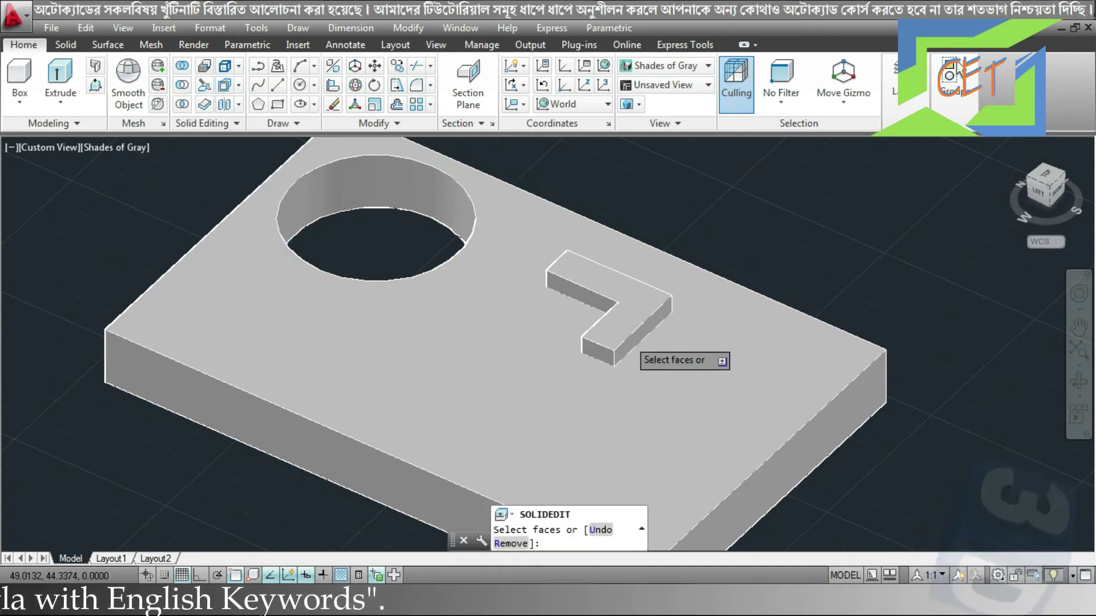
pyautogui.scroll(4, 628, 339)
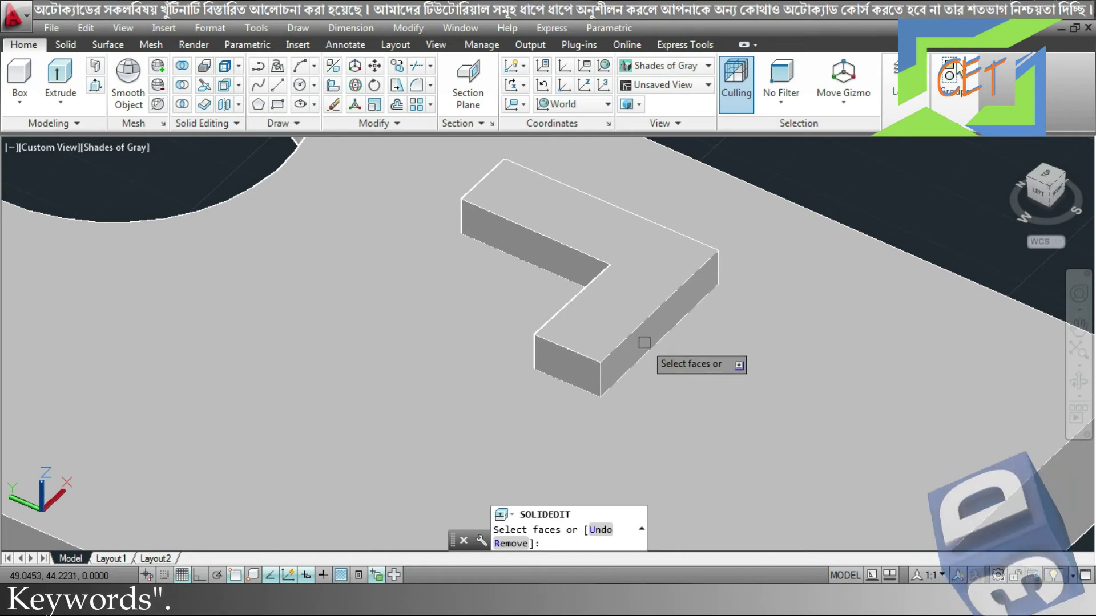
pyautogui.click(645, 342)
pyautogui.moveTo(734, 361)
pyautogui.keyDown('shift'); pyautogui.mouseDown(button='middle')
pyautogui.moveTo(602, 384)
pyautogui.moveTo(536, 357)
pyautogui.mouseUp(button='middle'); pyautogui.keyUp('shift')
pyautogui.click(541, 350)
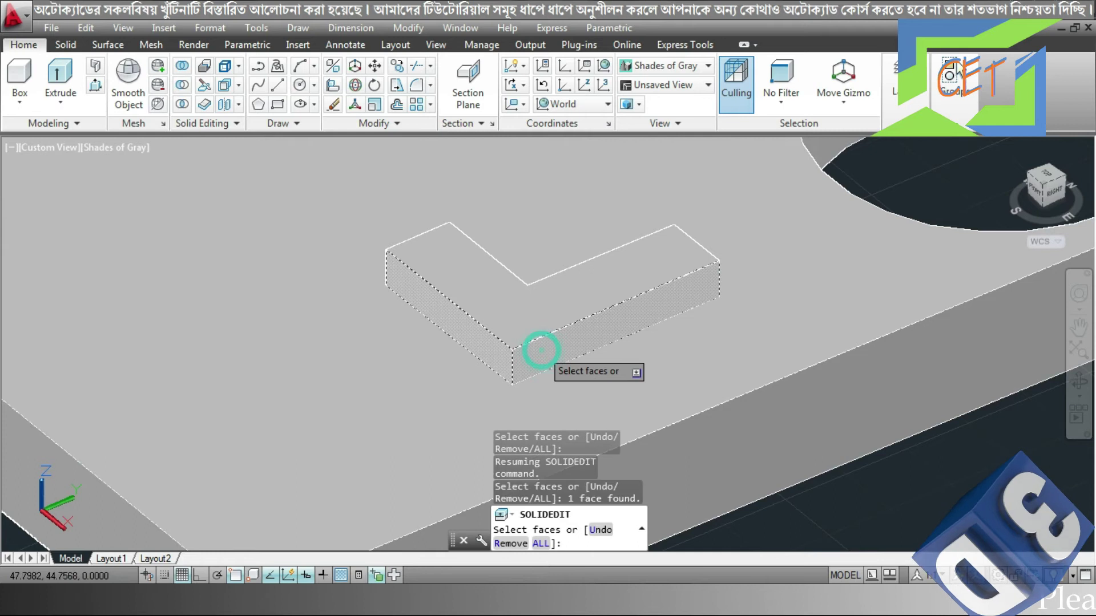
pyautogui.keyDown('shift'); pyautogui.moveTo(660, 367); pyautogui.dragTo(512, 343, button='middle'); pyautogui.keyUp('shift')
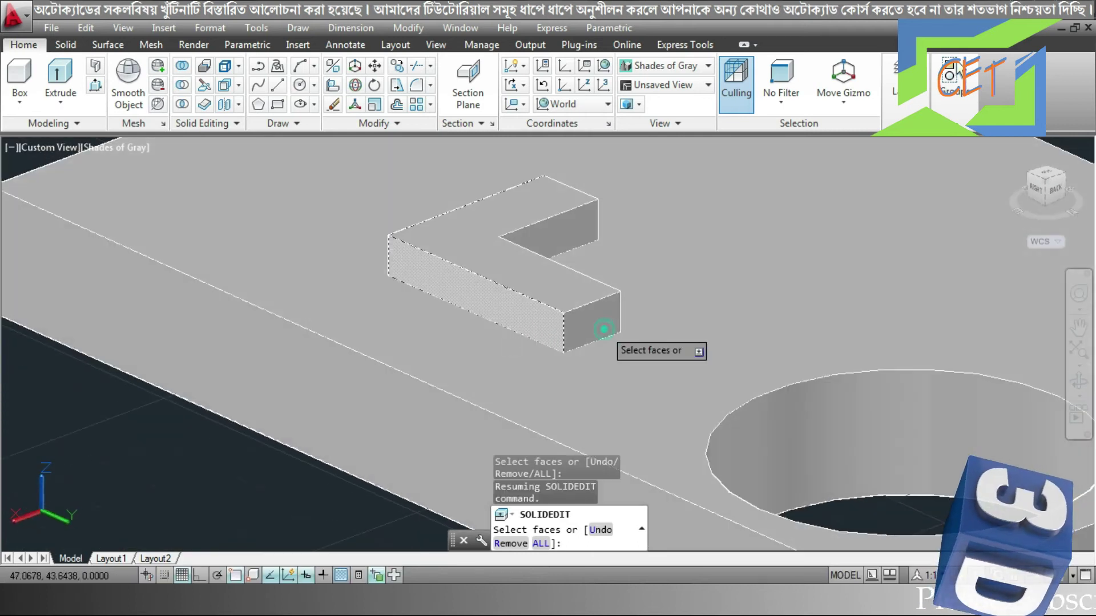
pyautogui.click(604, 330)
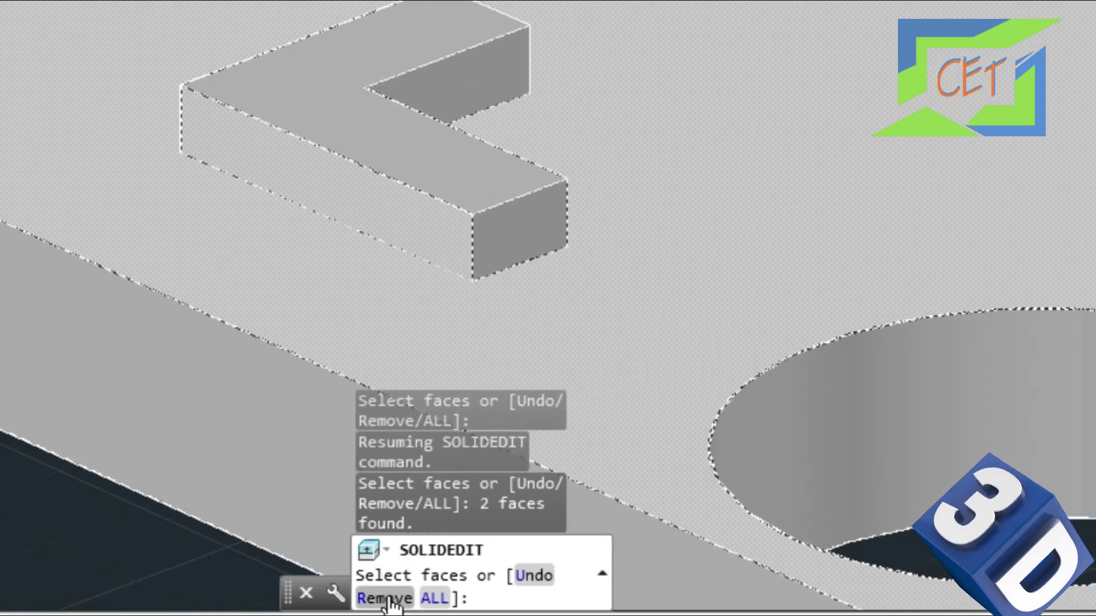
# - Remove the mistakenly picked plate face and add the L-boss's end face
pyautogui.click(386, 599)
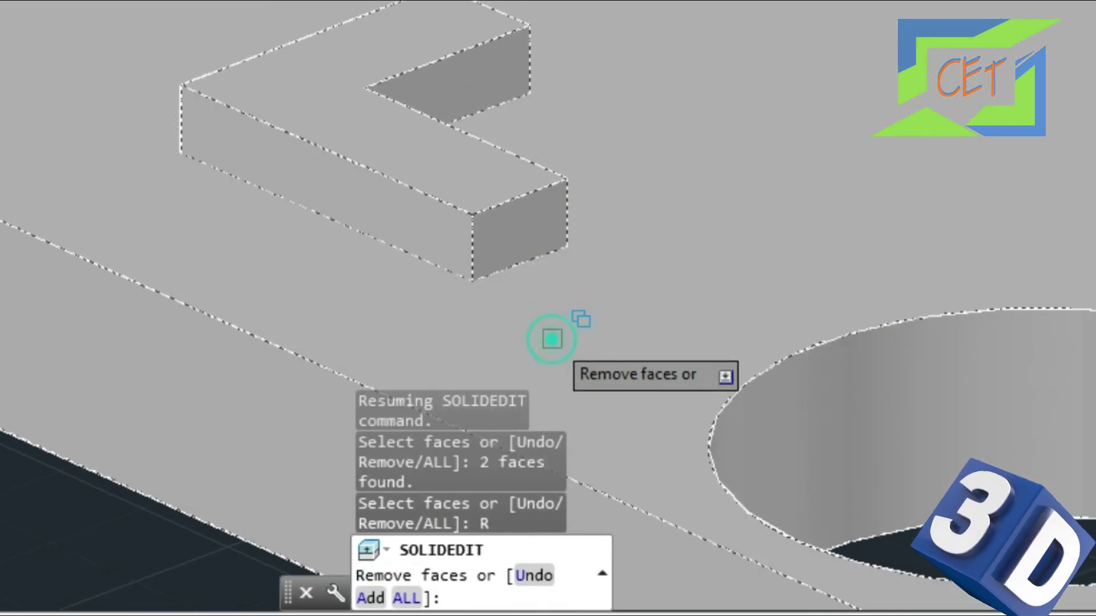
pyautogui.click(552, 339)
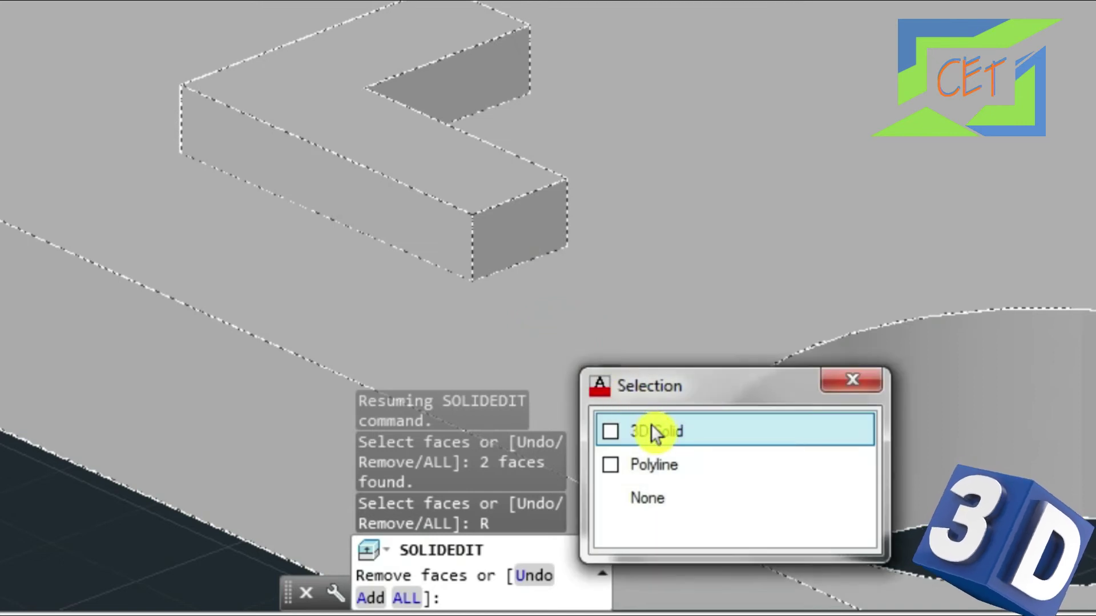
pyautogui.click(652, 426)
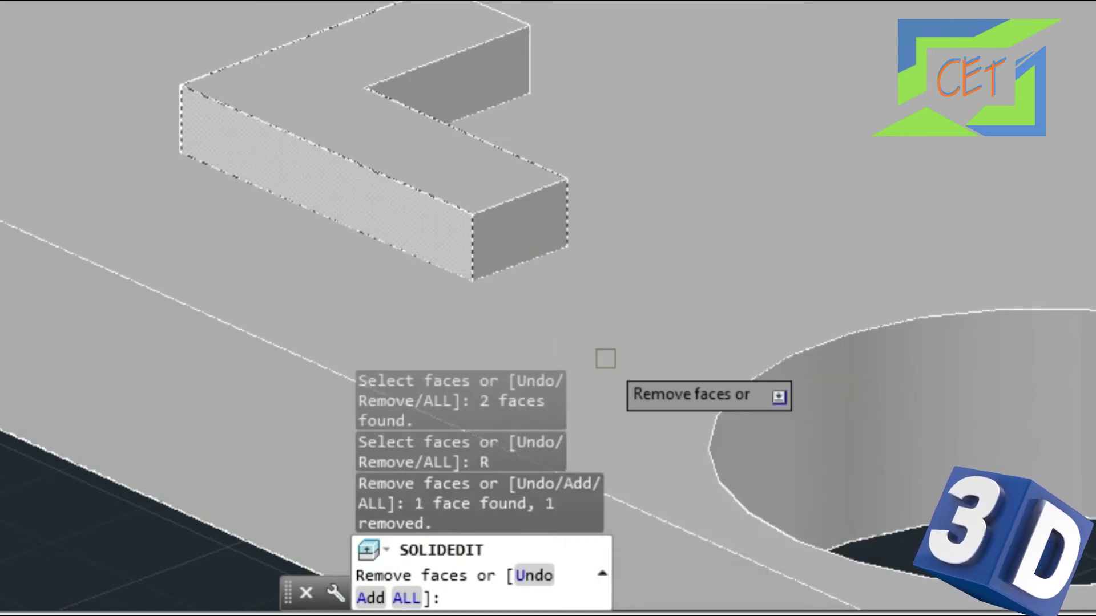
pyautogui.click(380, 598)
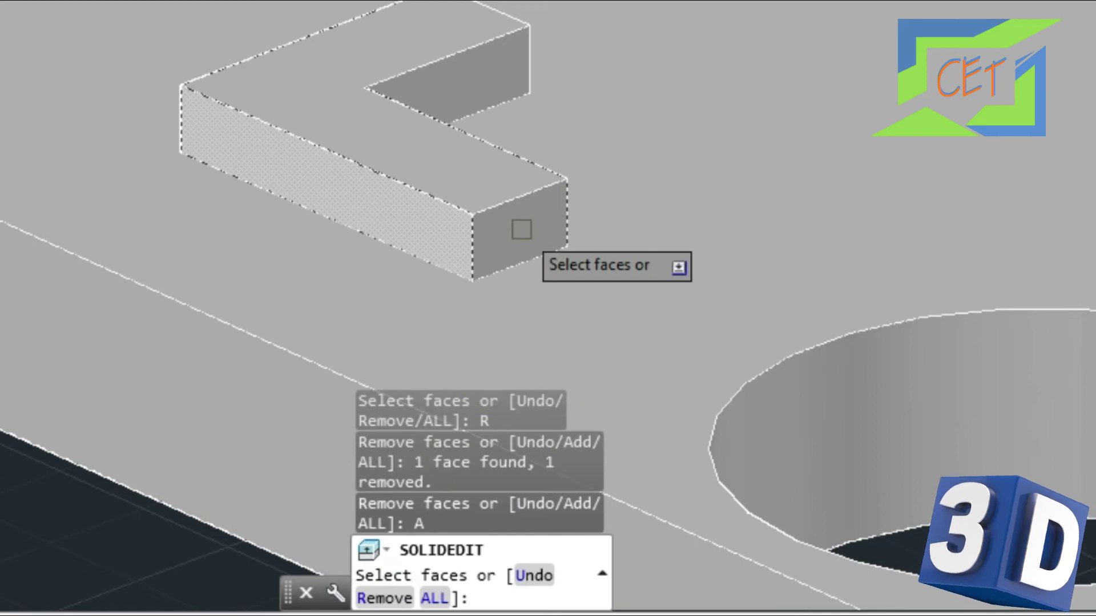
pyautogui.scroll(3, 521, 229)
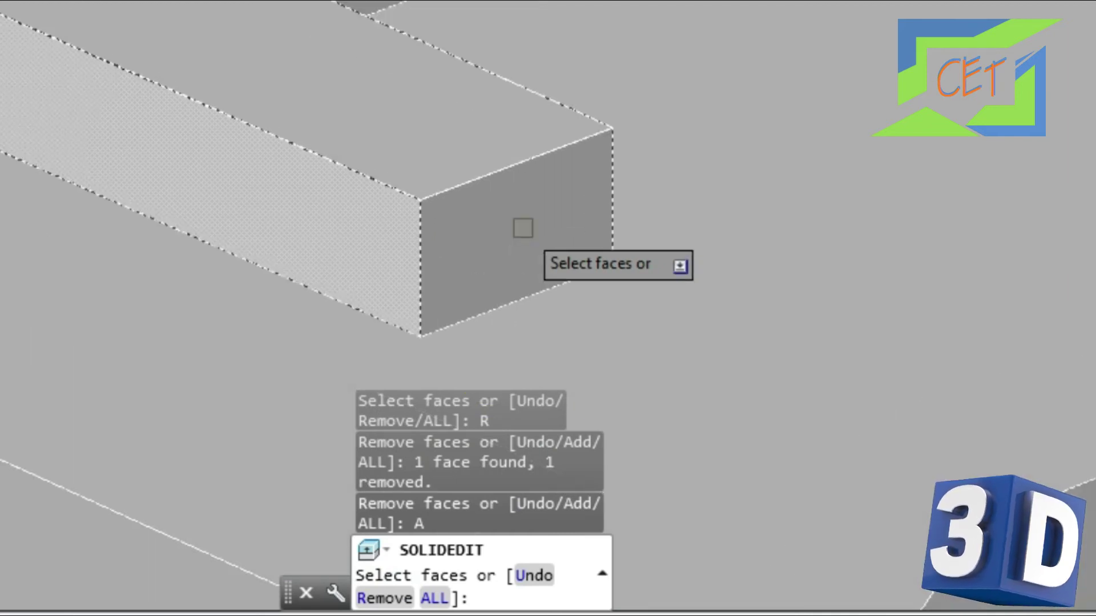
pyautogui.click(525, 220)
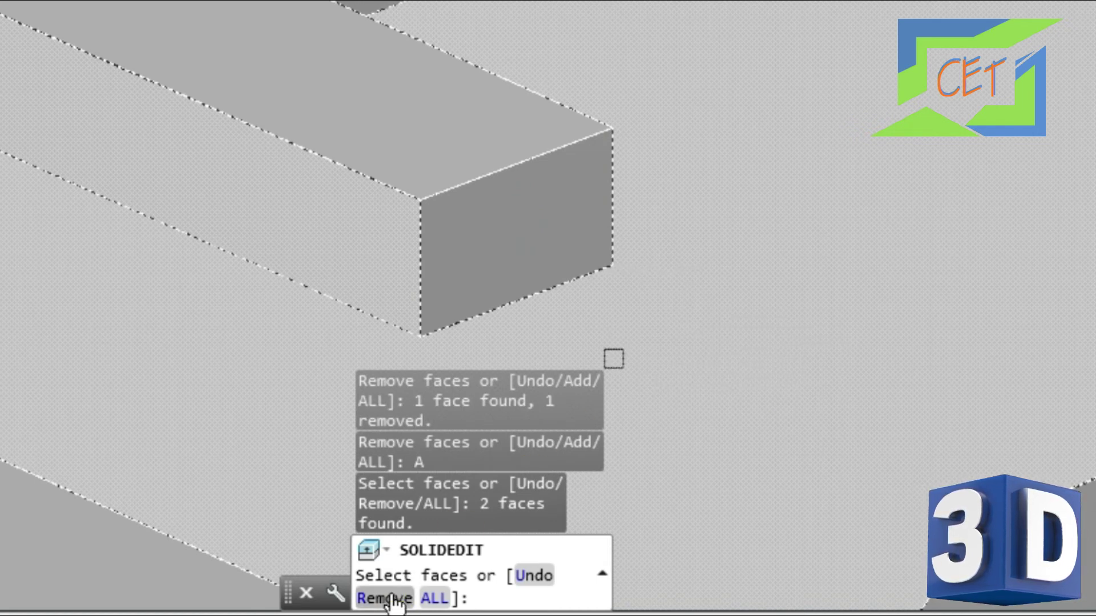
pyautogui.write('R')
# - Remove another stray plate face, then add the L-boss's end and right side faces
pyautogui.press('Return')
pyautogui.click(687, 367)
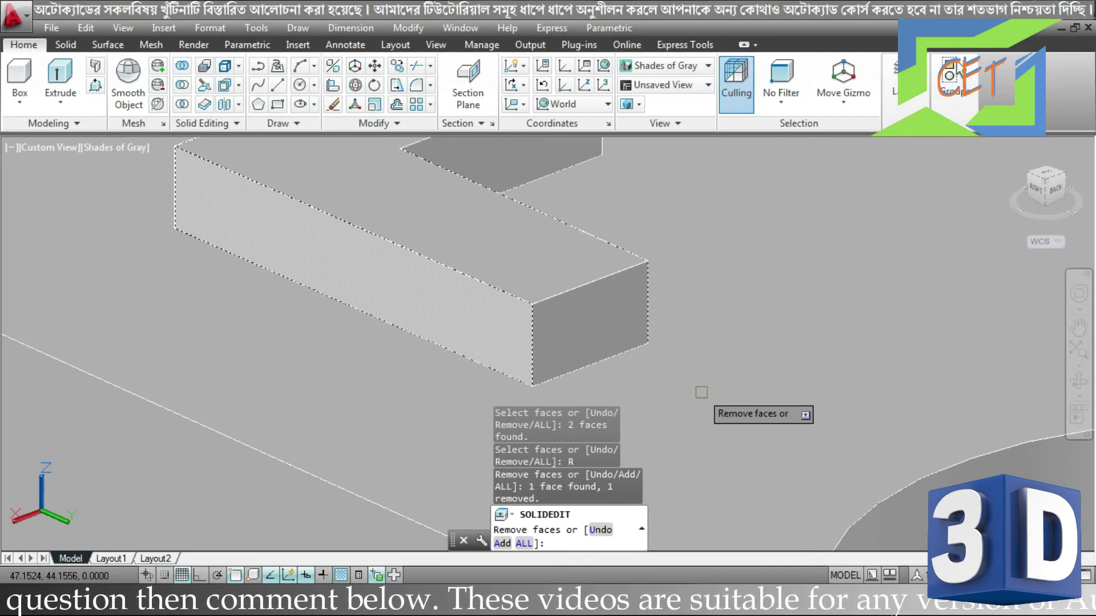
pyautogui.moveTo(701, 392); pyautogui.dragTo(612, 308, button='middle')
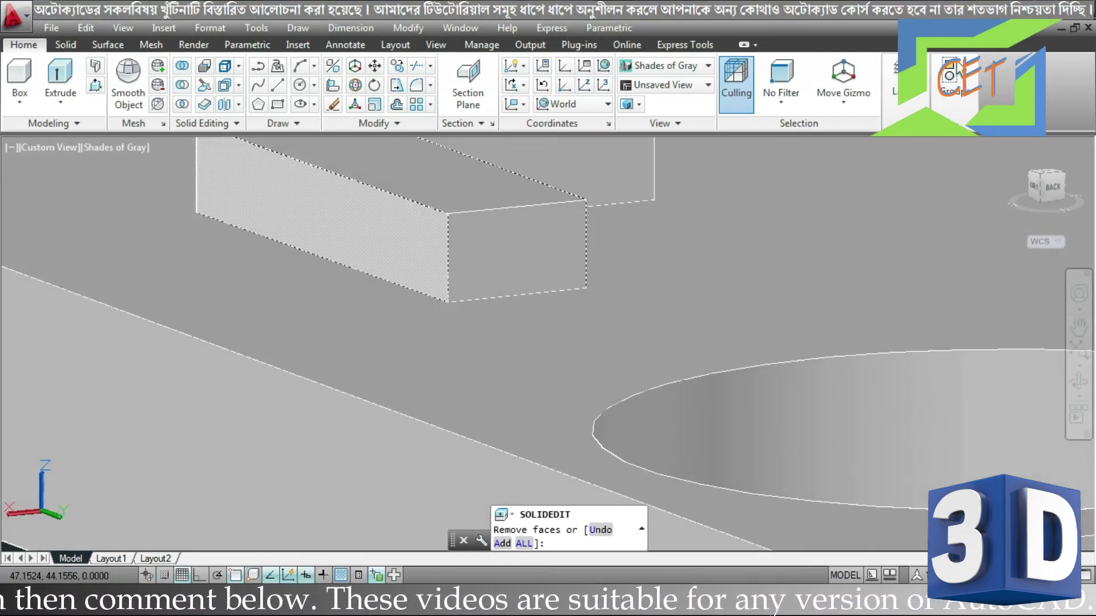
pyautogui.write('A')
pyautogui.press('Return')
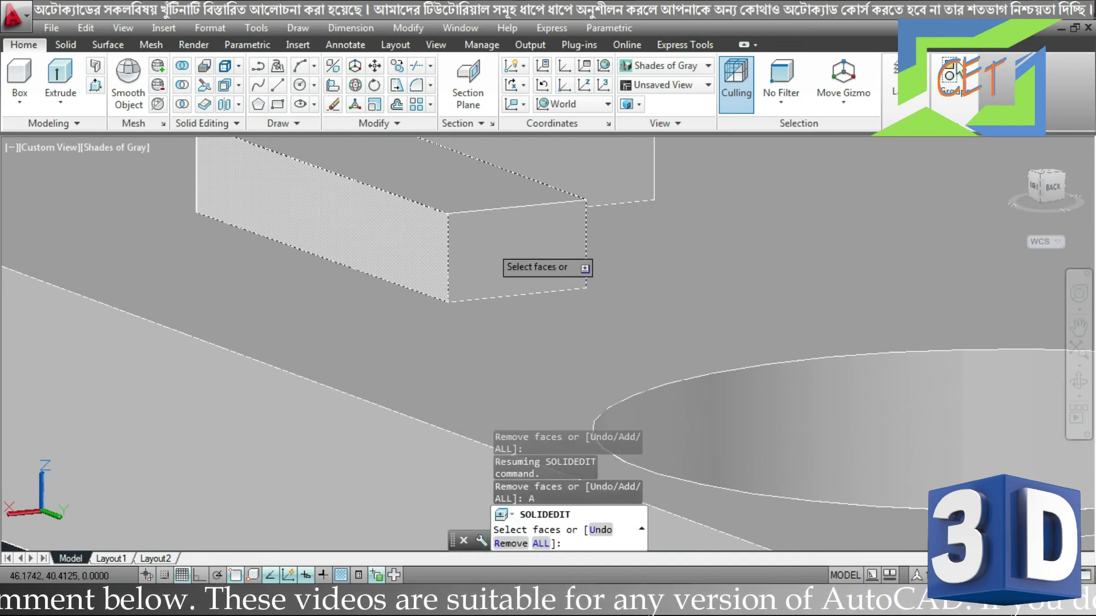
pyautogui.click(491, 248)
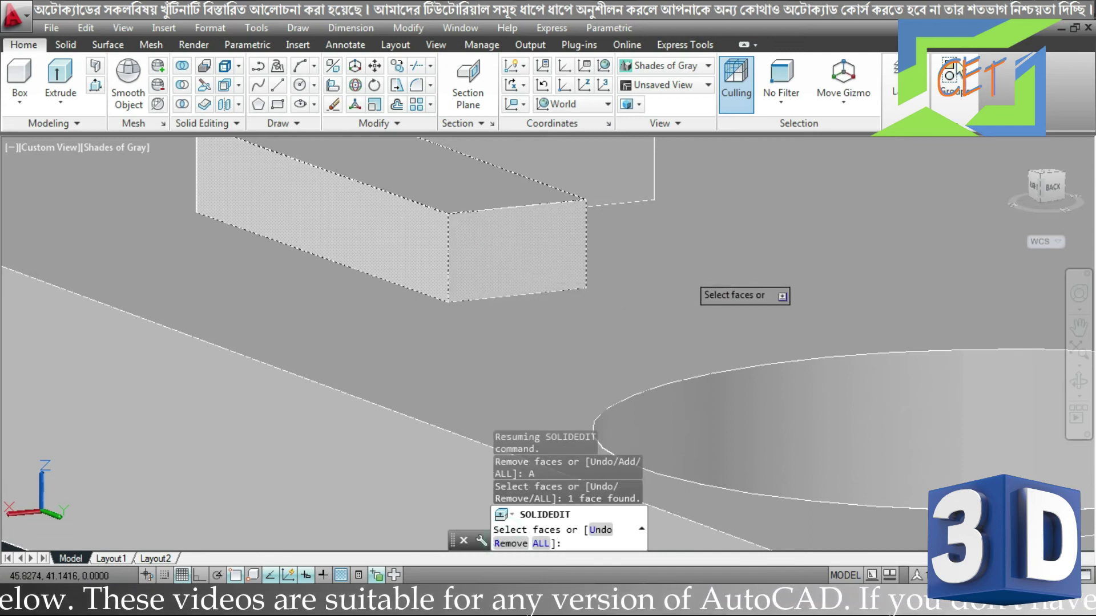
pyautogui.keyDown('shift'); pyautogui.moveTo(700, 276); pyautogui.dragTo(575, 294, button='middle'); pyautogui.keyUp('shift')
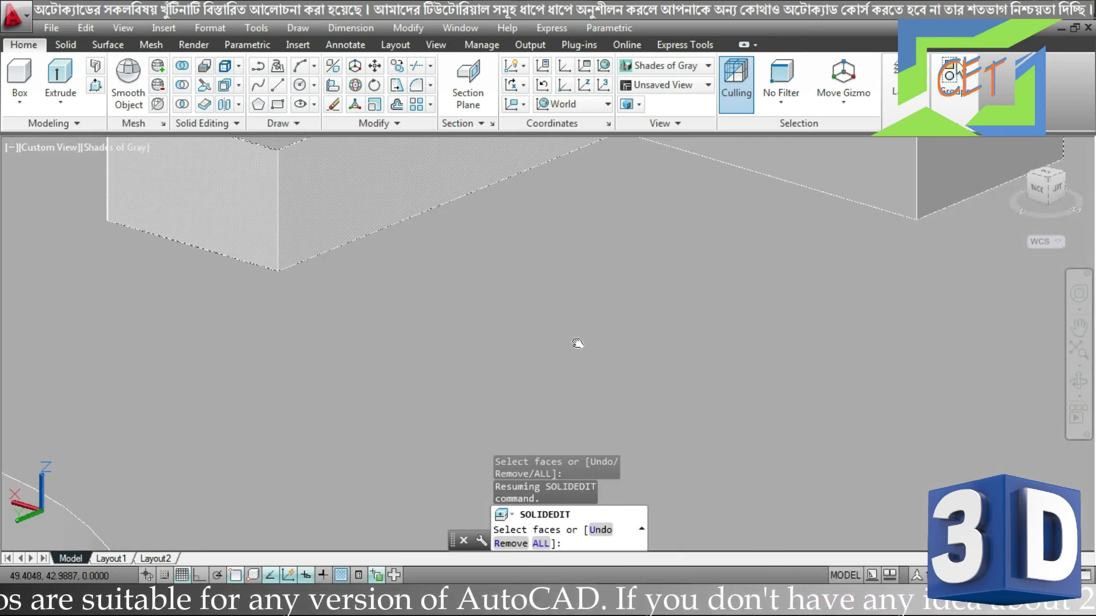
pyautogui.scroll(-4, 571, 342)
pyautogui.click(697, 243)
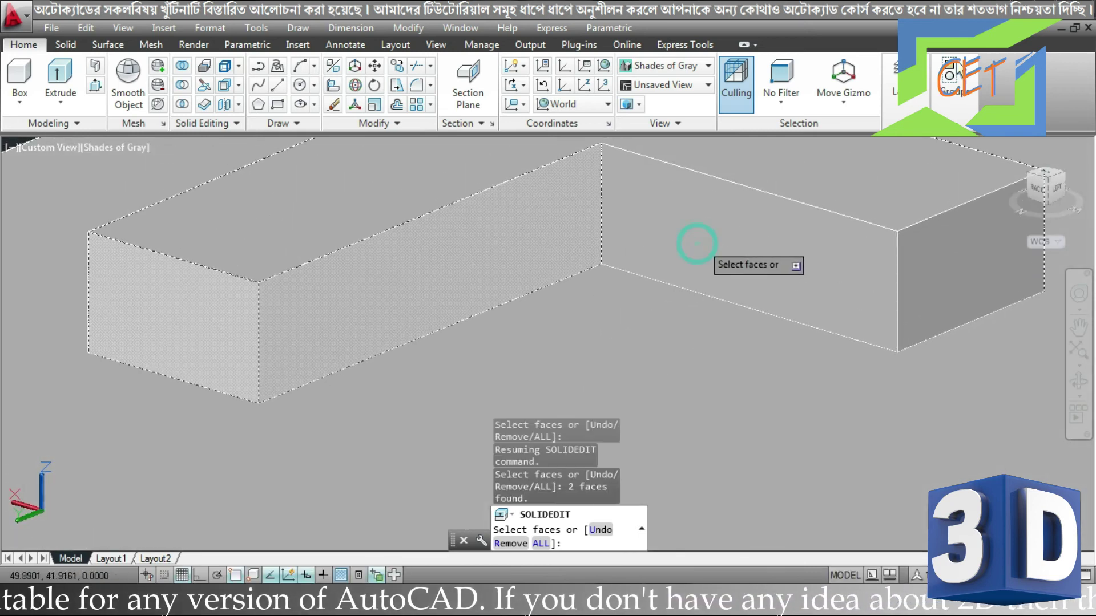
# - Remove the wrongly picked face with R and add the L-boss's front face with A
pyautogui.write('R')
pyautogui.press('Return')
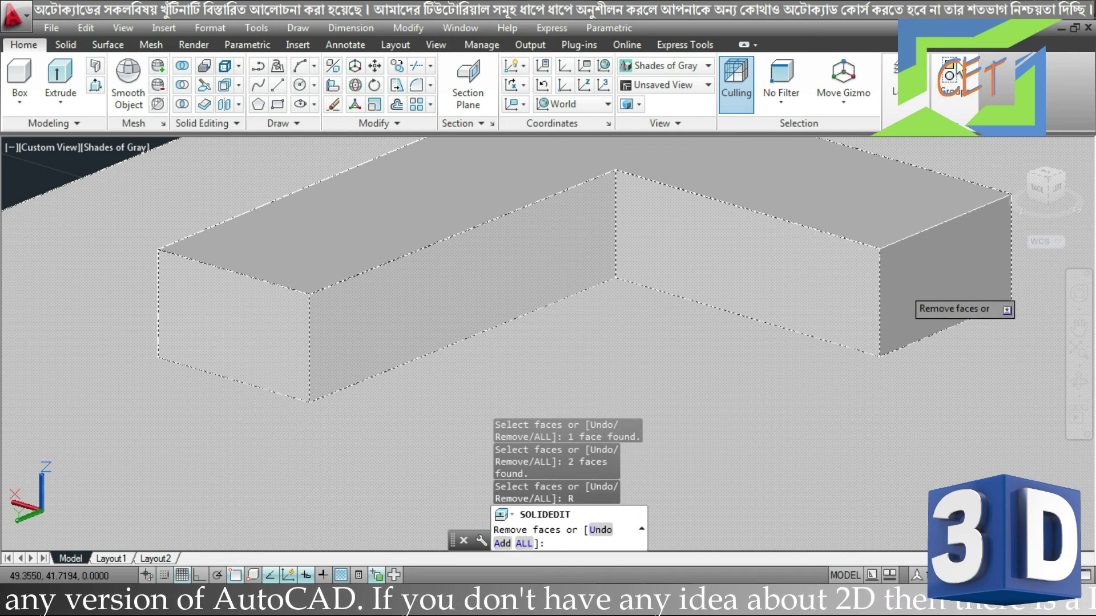
pyautogui.click(824, 454)
pyautogui.write('A')
pyautogui.press('Return')
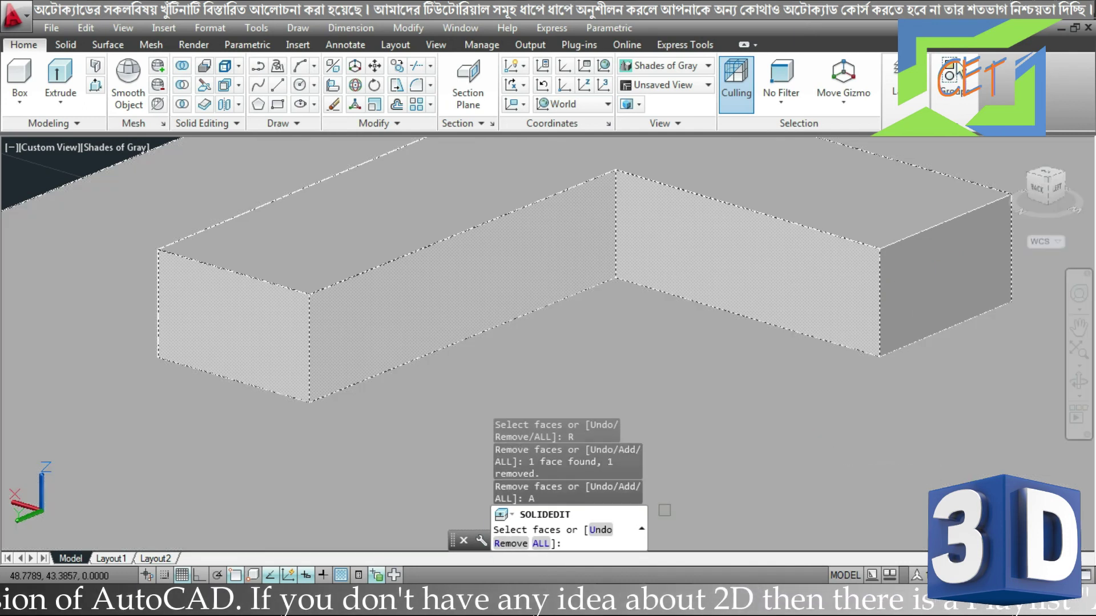
pyautogui.keyDown('shift'); pyautogui.moveTo(824, 454); pyautogui.dragTo(722, 405, button='middle'); pyautogui.keyUp('shift')
pyautogui.click(666, 333)
pyautogui.moveTo(665, 333)
pyautogui.keyDown('shift'); pyautogui.mouseDown(button='middle')
pyautogui.moveTo(594, 331)
pyautogui.moveTo(685, 423)
pyautogui.moveTo(721, 418)
pyautogui.moveTo(734, 387)
pyautogui.moveTo(837, 377)
pyautogui.moveTo(912, 352)
pyautogui.moveTo(710, 391)
pyautogui.moveTo(728, 470)
pyautogui.moveTo(699, 415)
pyautogui.mouseUp(button='middle'); pyautogui.keyUp('shift')
# - Accept the L-boss faces, offset them by 0.2, exit SOLIDEDIT and zoom out
pyautogui.press('Return')
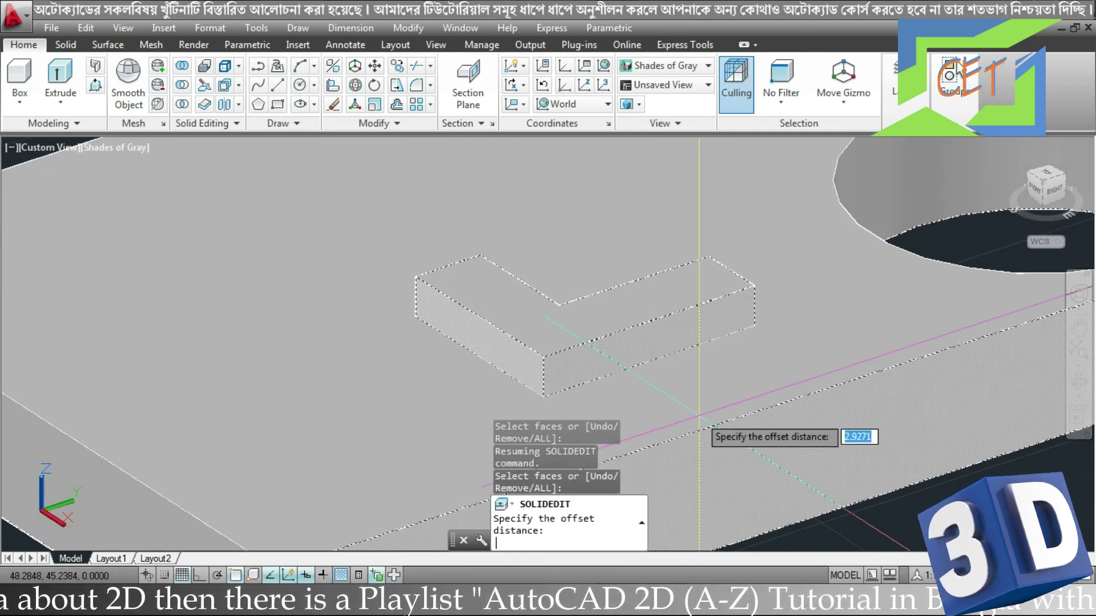
pyautogui.write('.')
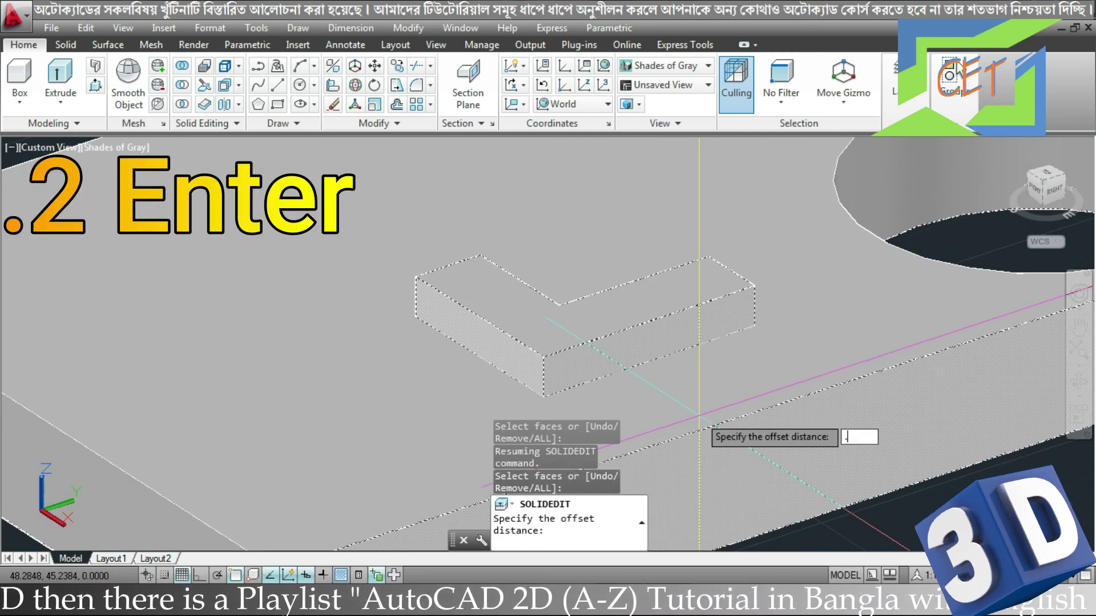
pyautogui.press('Return')
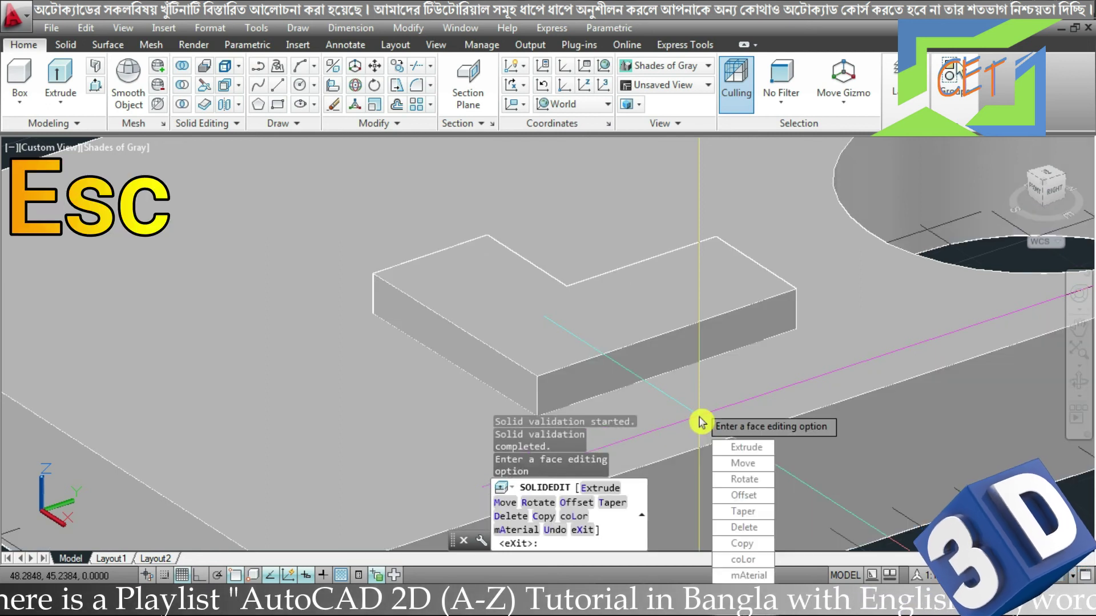
pyautogui.press('Escape')
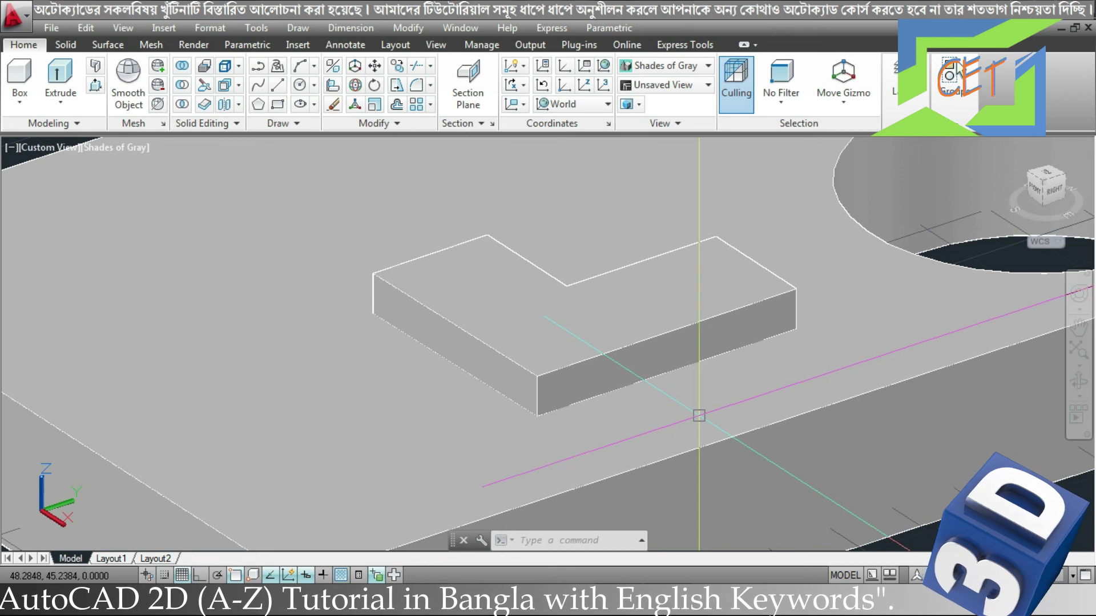
pyautogui.scroll(-4, 699, 415)
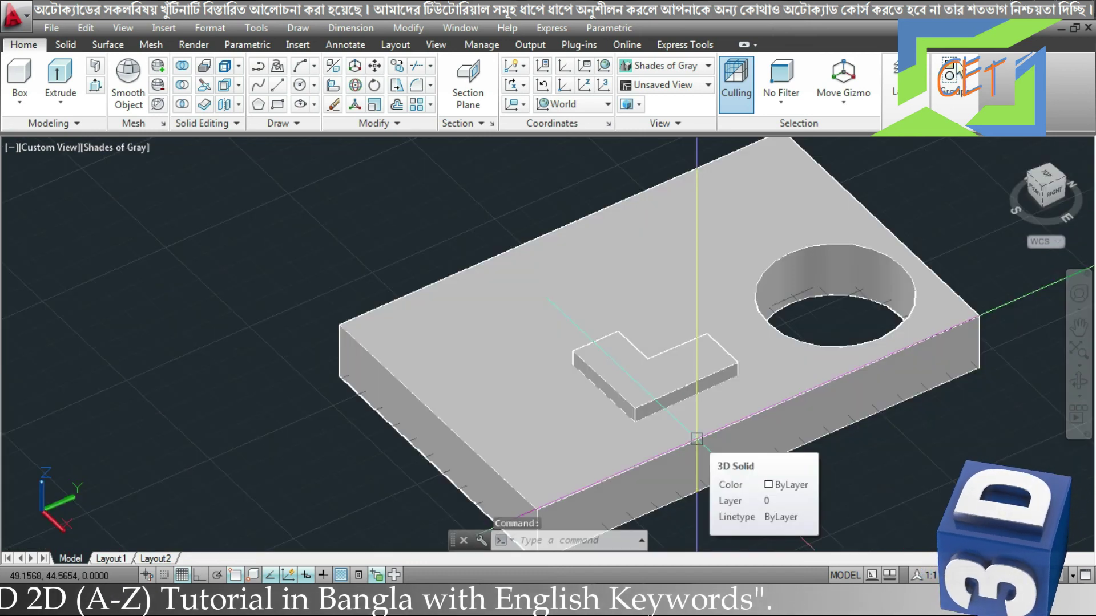